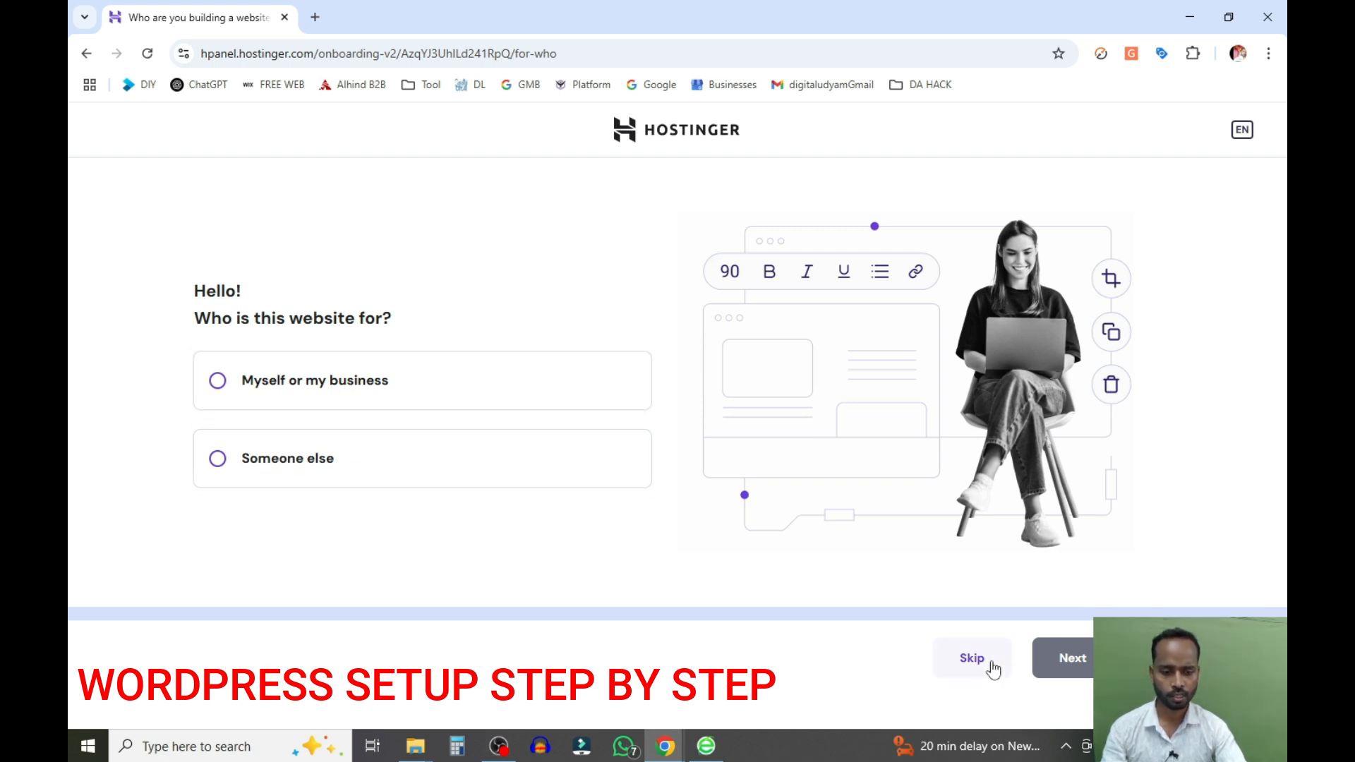
# Skip the audience question and start a new website built on WordPress
pyautogui.click(970, 660)
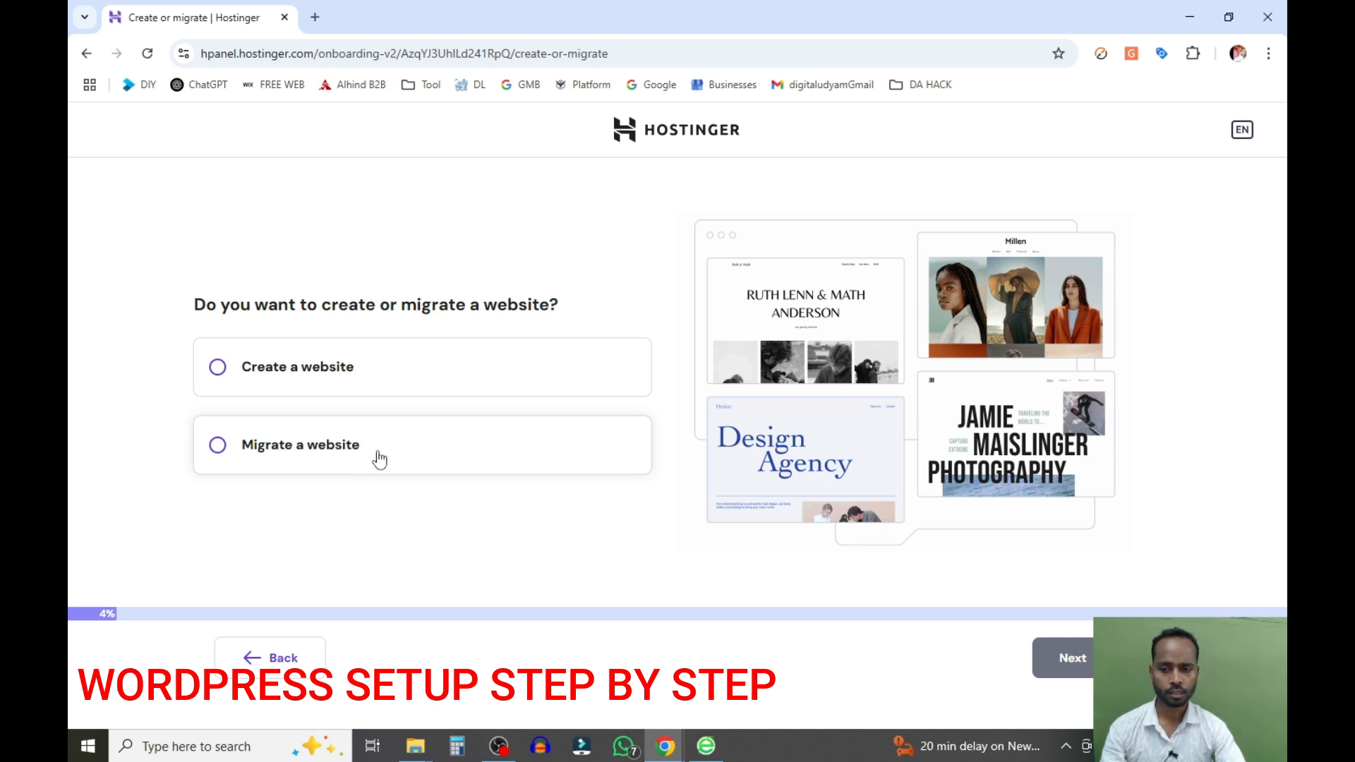
pyautogui.click(280, 367)
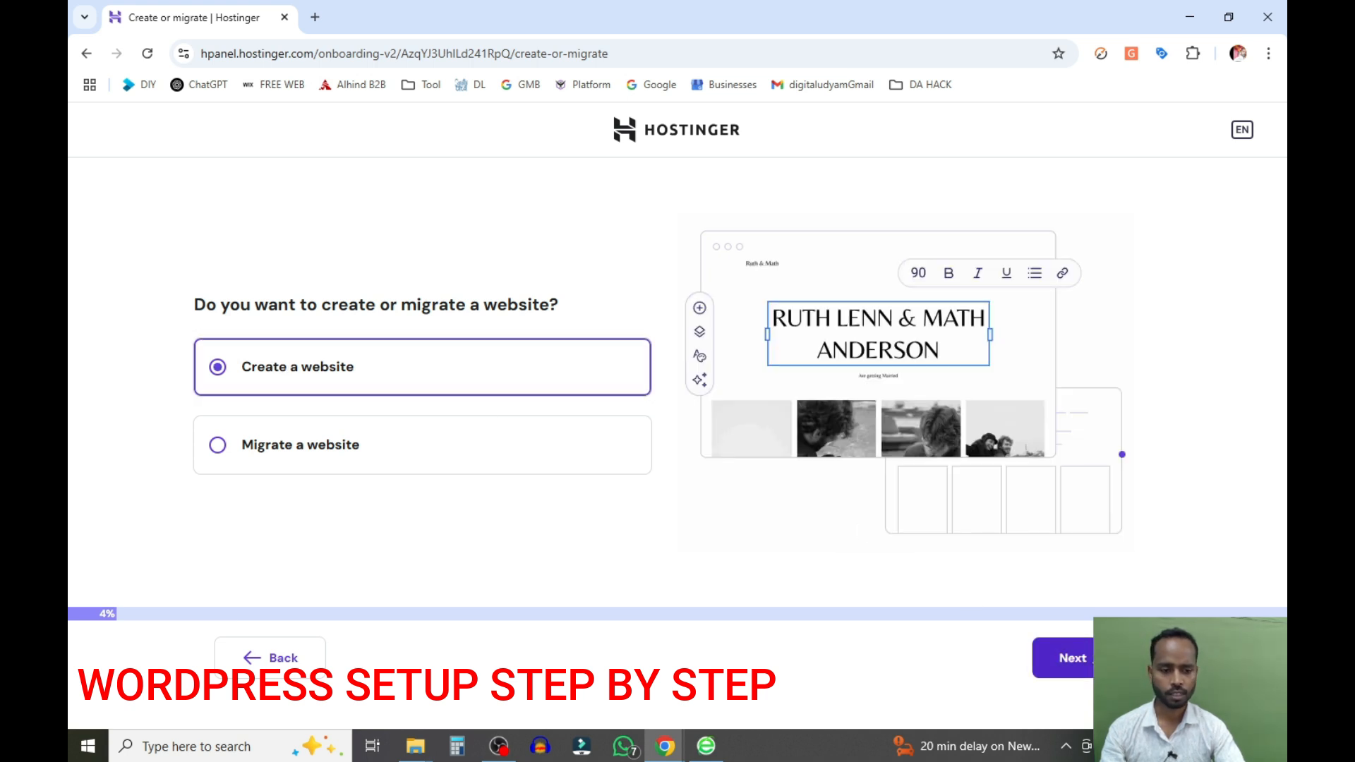
pyautogui.click(1103, 659)
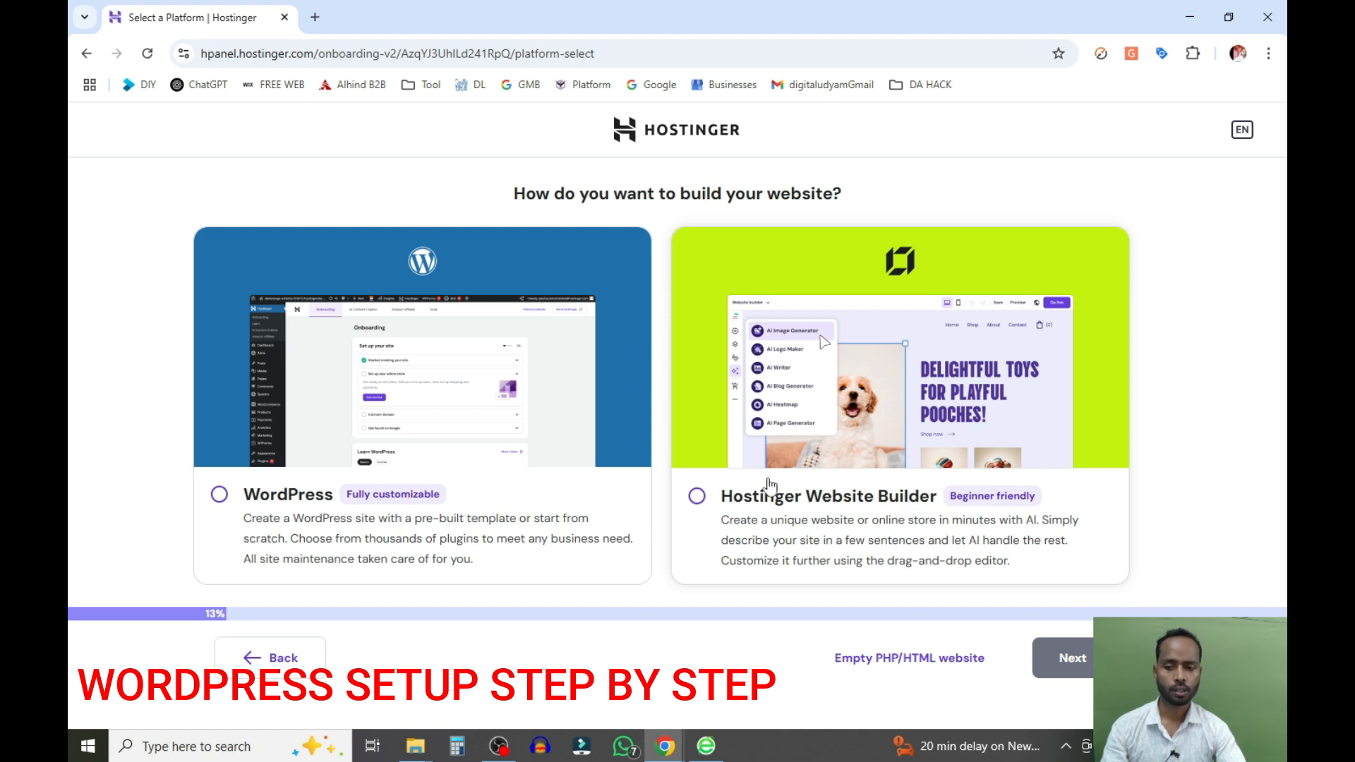
pyautogui.click(231, 499)
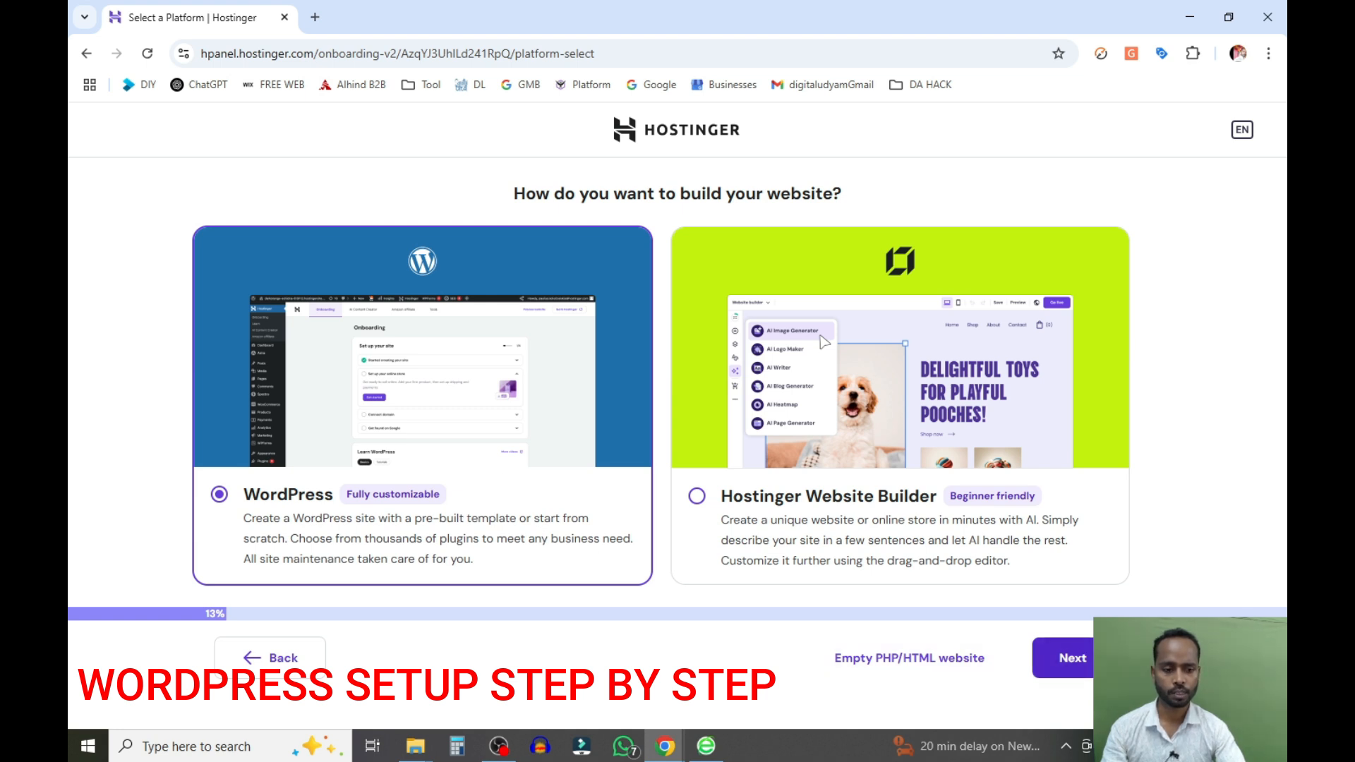
pyautogui.click(1062, 658)
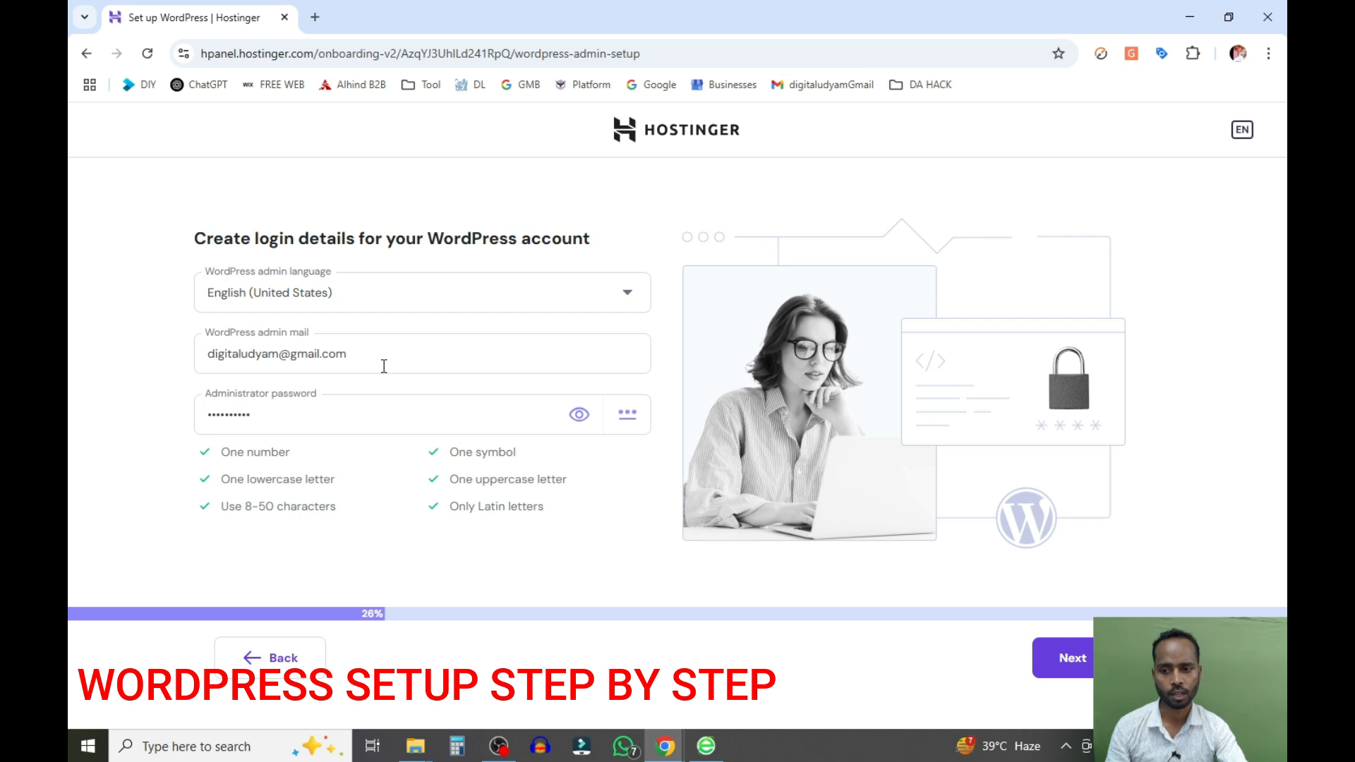
pyautogui.moveTo(424, 363); pyautogui.dragTo(199, 356)
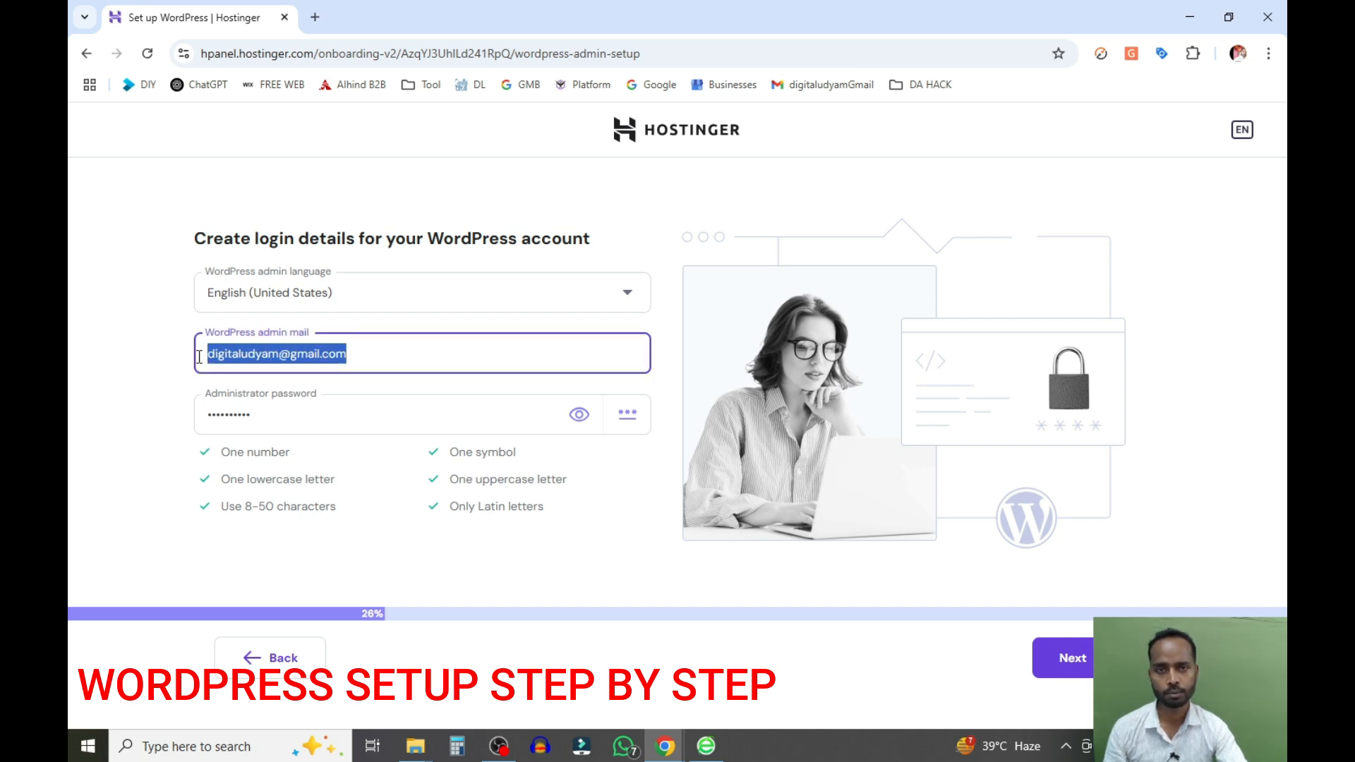
pyautogui.click(237, 351)
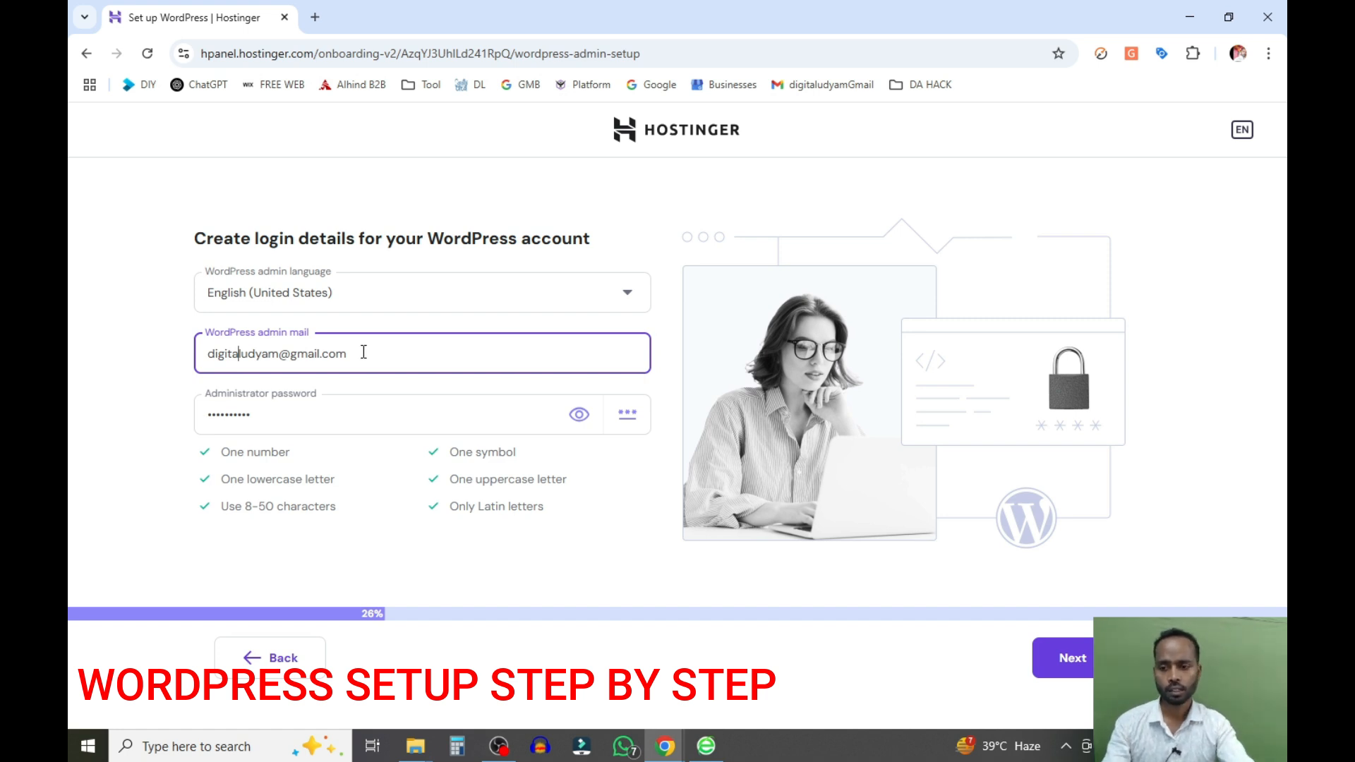
pyautogui.tripleClick(303, 350)
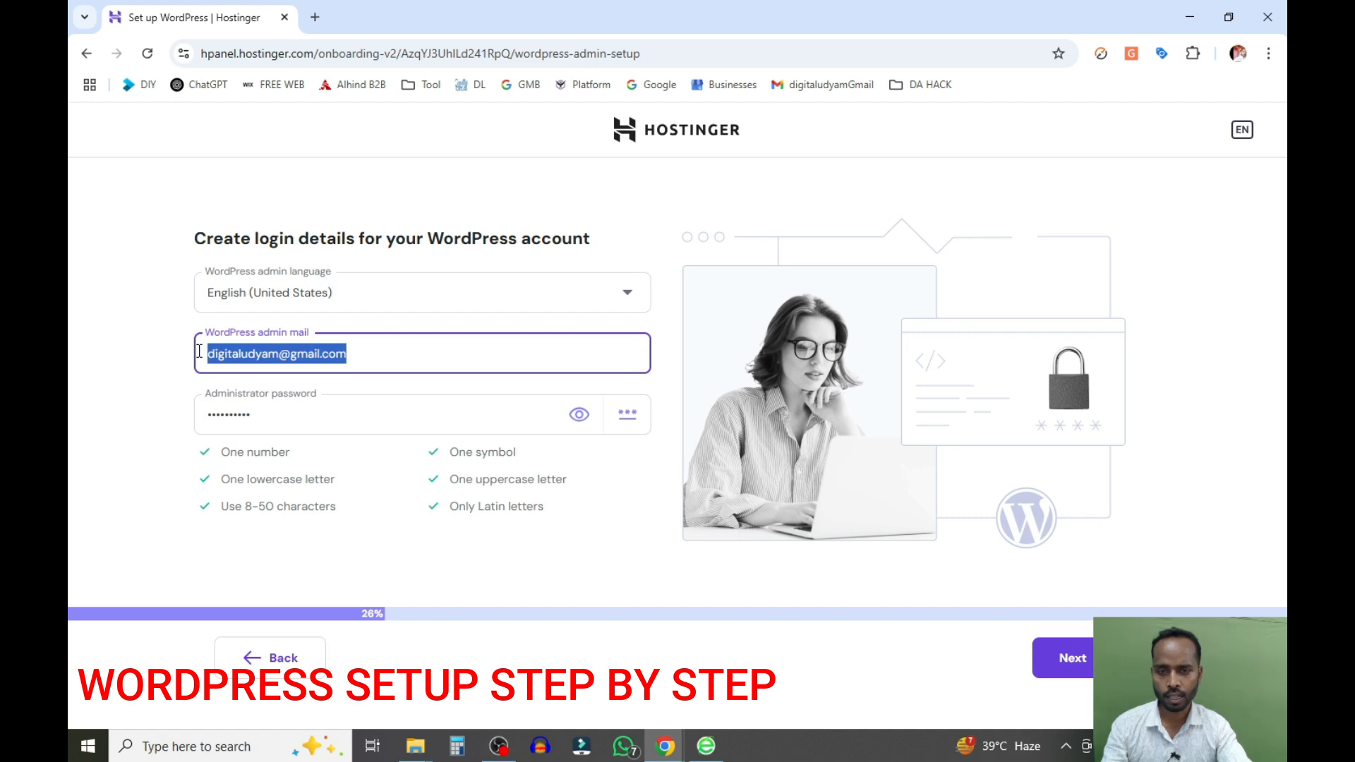
pyautogui.click(332, 418)
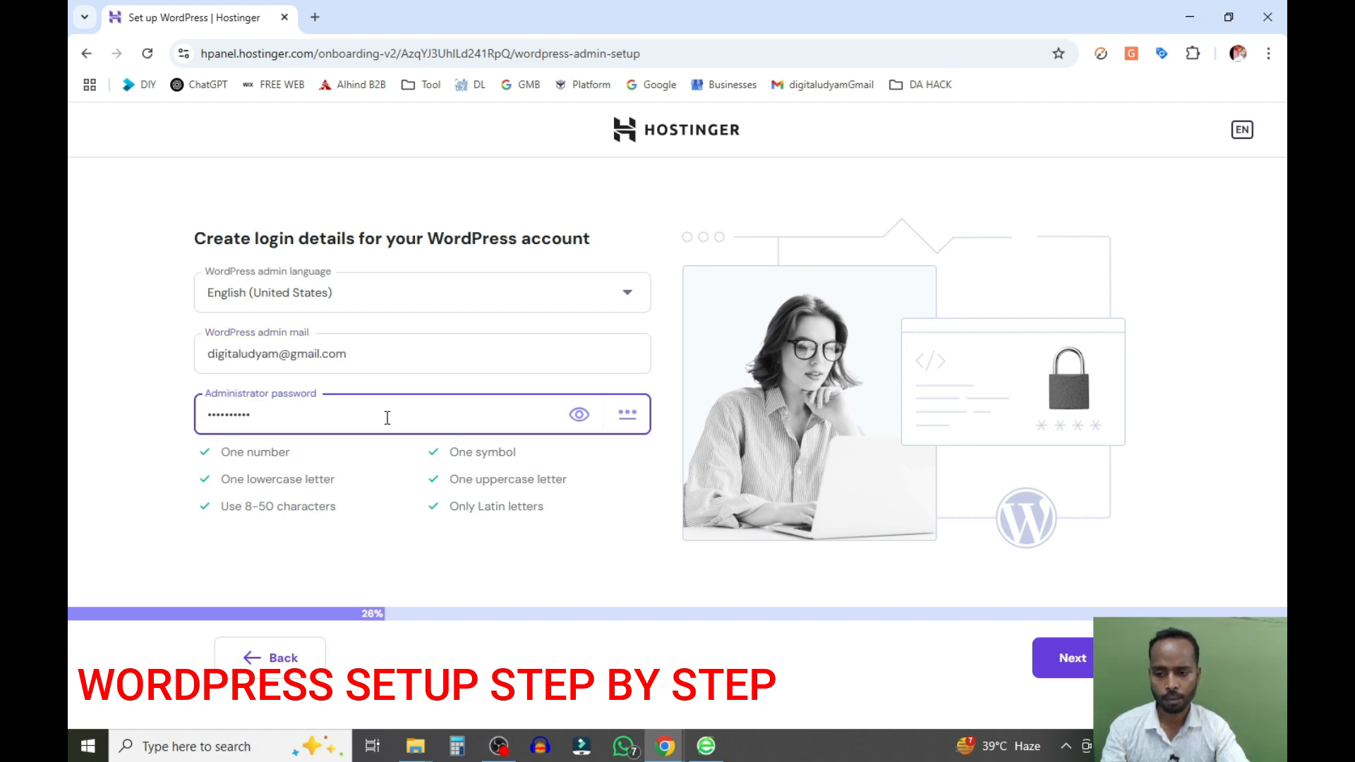
pyautogui.moveTo(387, 417); pyautogui.dragTo(163, 424)
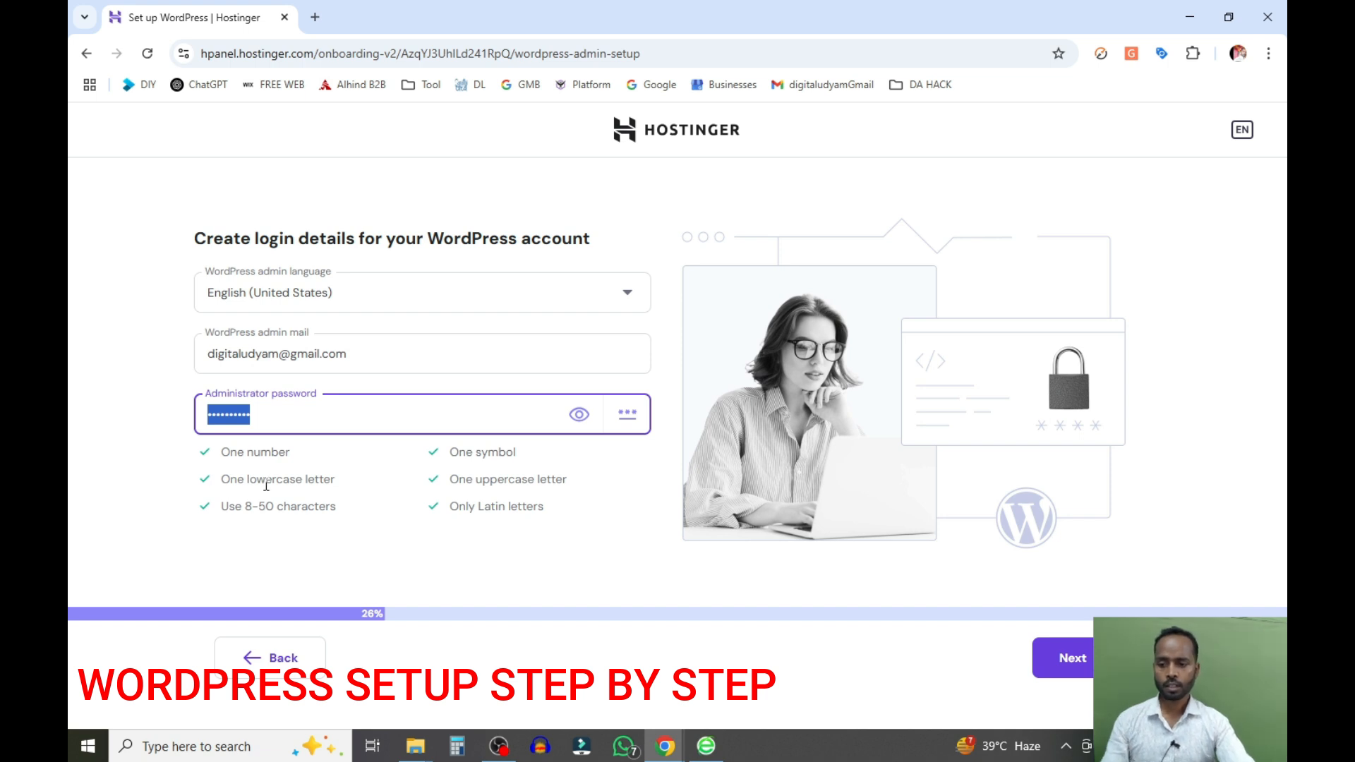
pyautogui.moveTo(220, 480); pyautogui.dragTo(319, 480)
pyautogui.moveTo(222, 510); pyautogui.dragTo(301, 515)
pyautogui.click(253, 513)
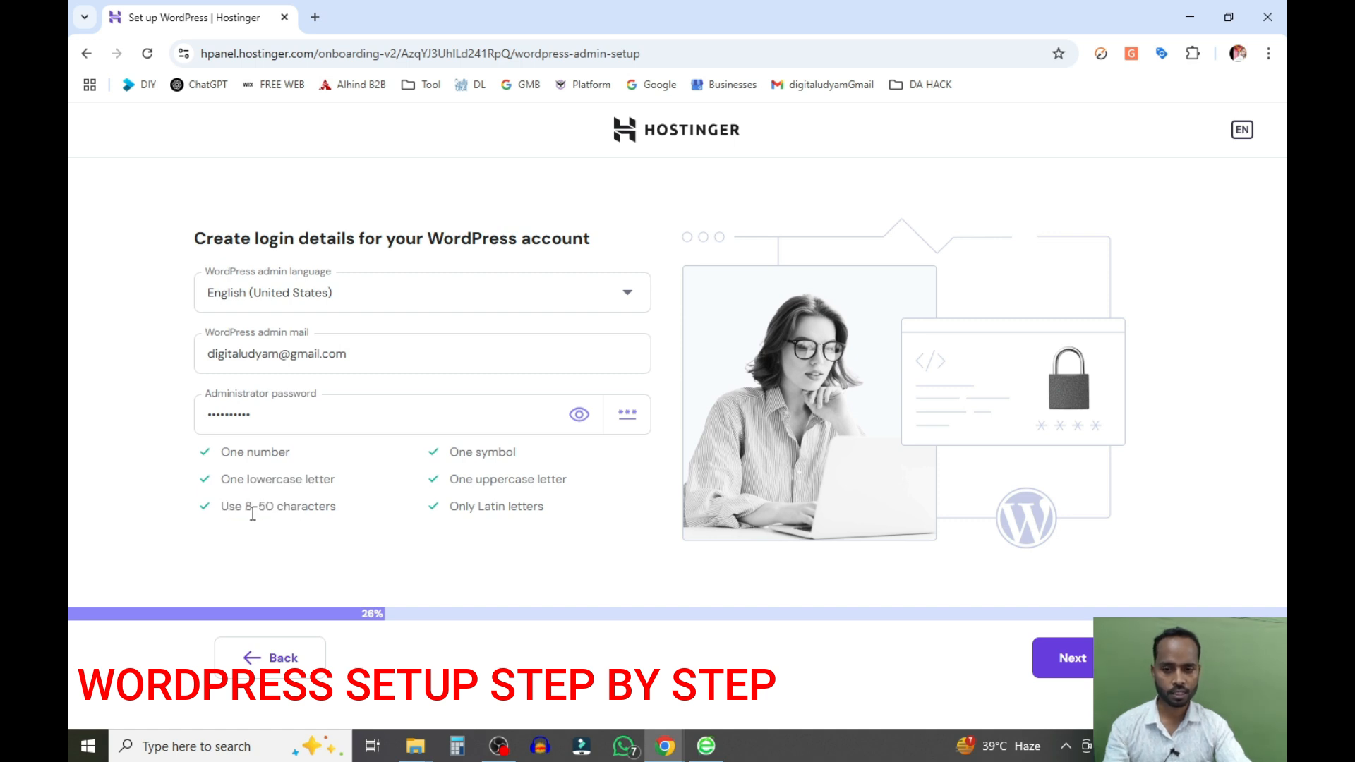
pyautogui.moveTo(528, 453); pyautogui.dragTo(453, 523)
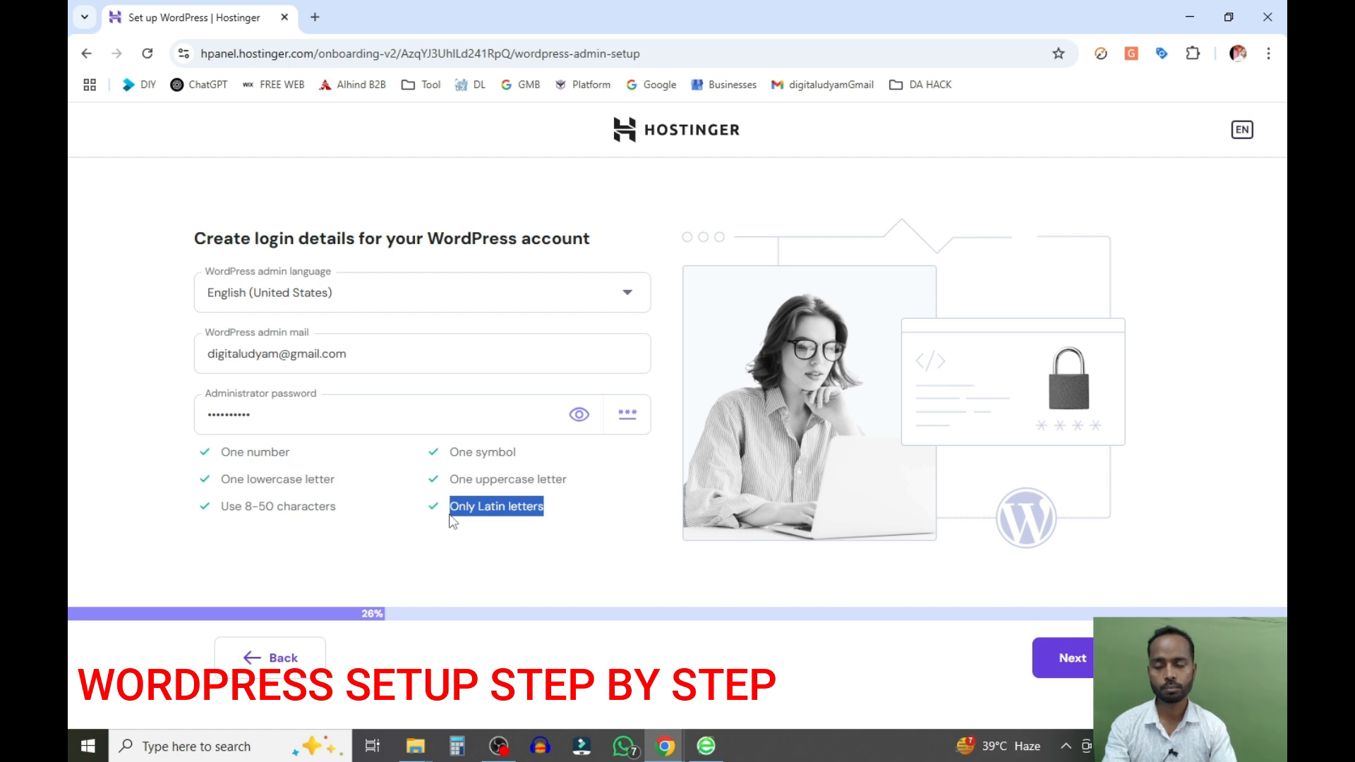
pyautogui.doubleClick(379, 414)
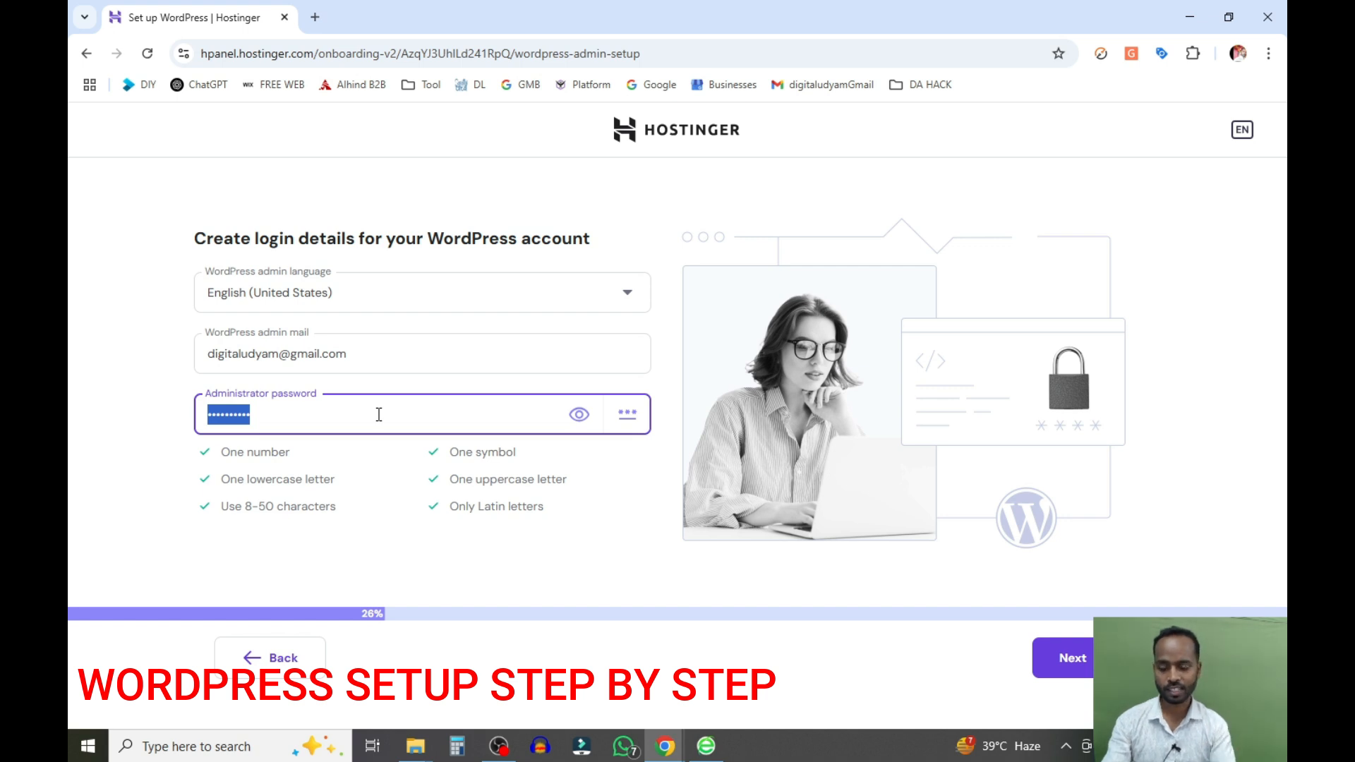
# Set a new valid administrator password and keep English (United States) as admin language
pyautogui.write('••••••••')
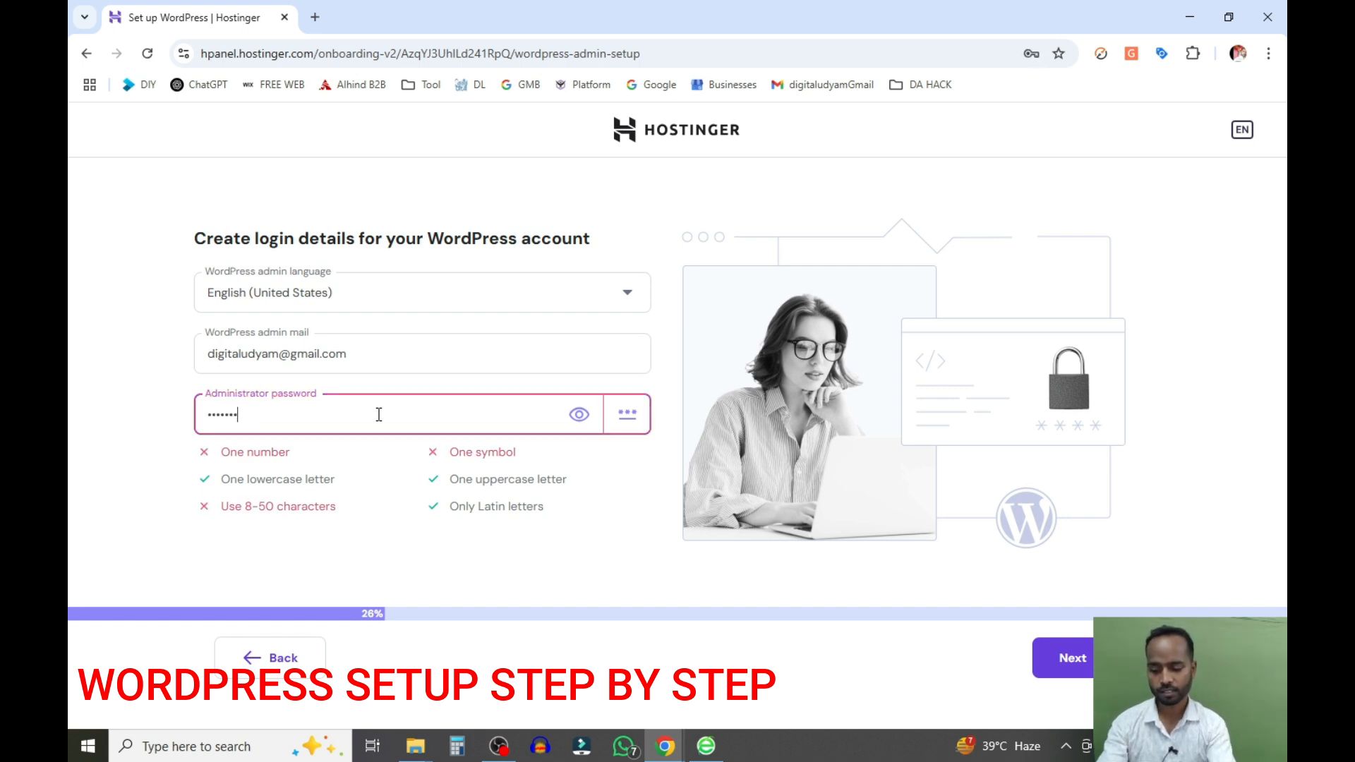
pyautogui.write('•••')
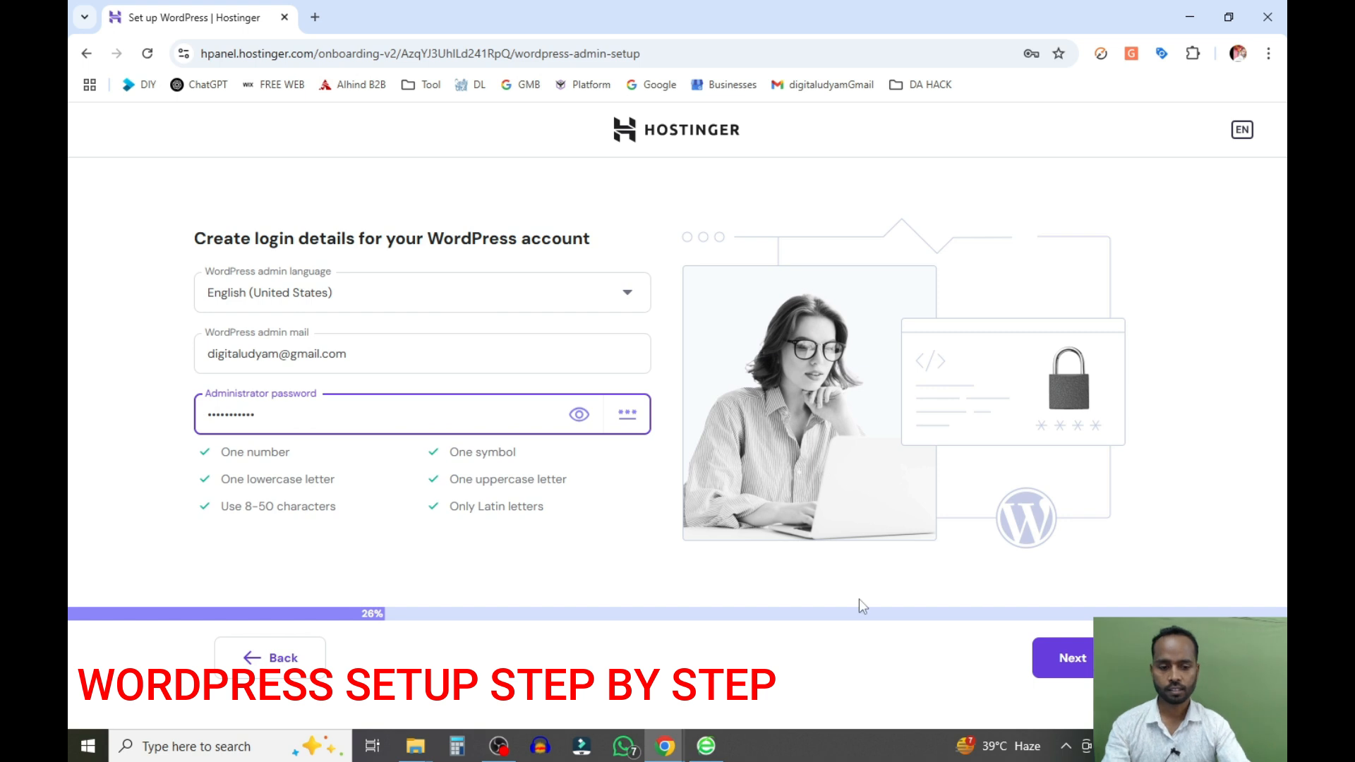
pyautogui.press('Return')
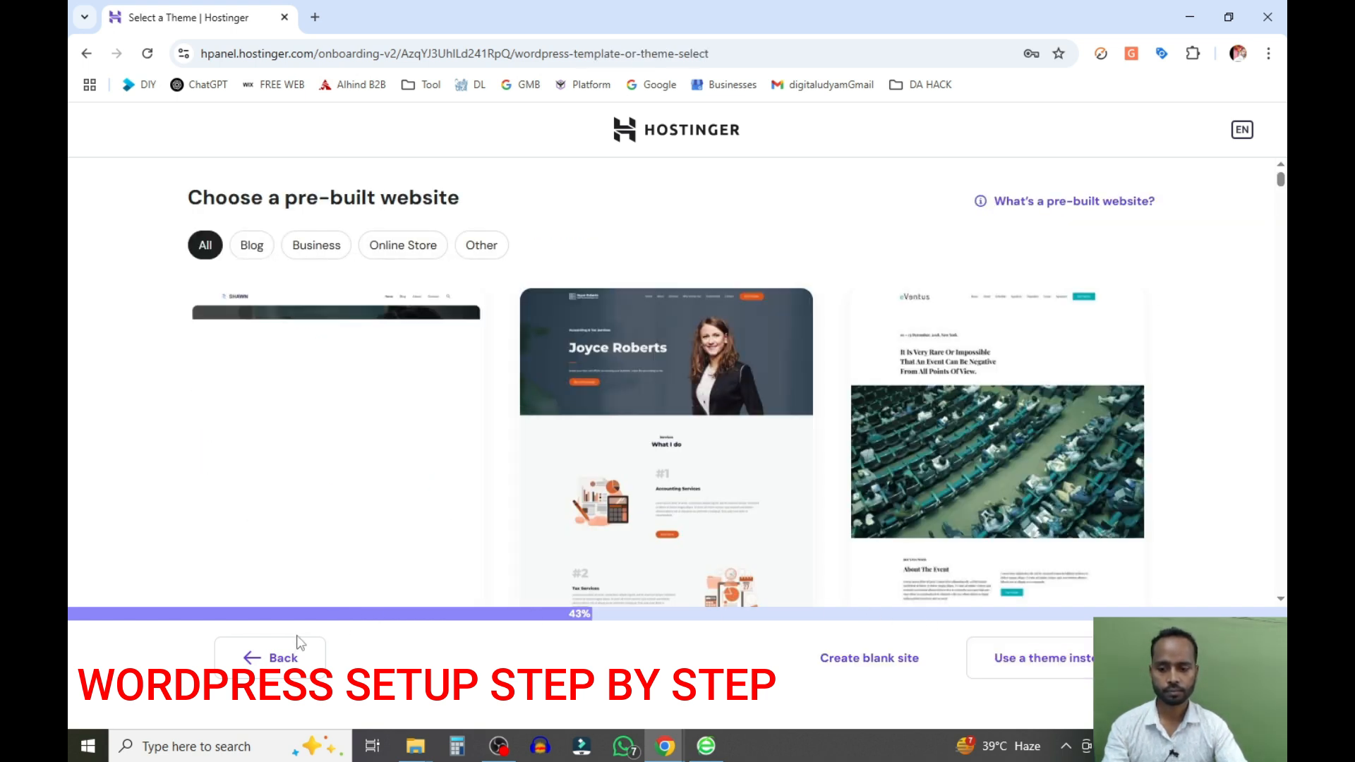
pyautogui.click(277, 657)
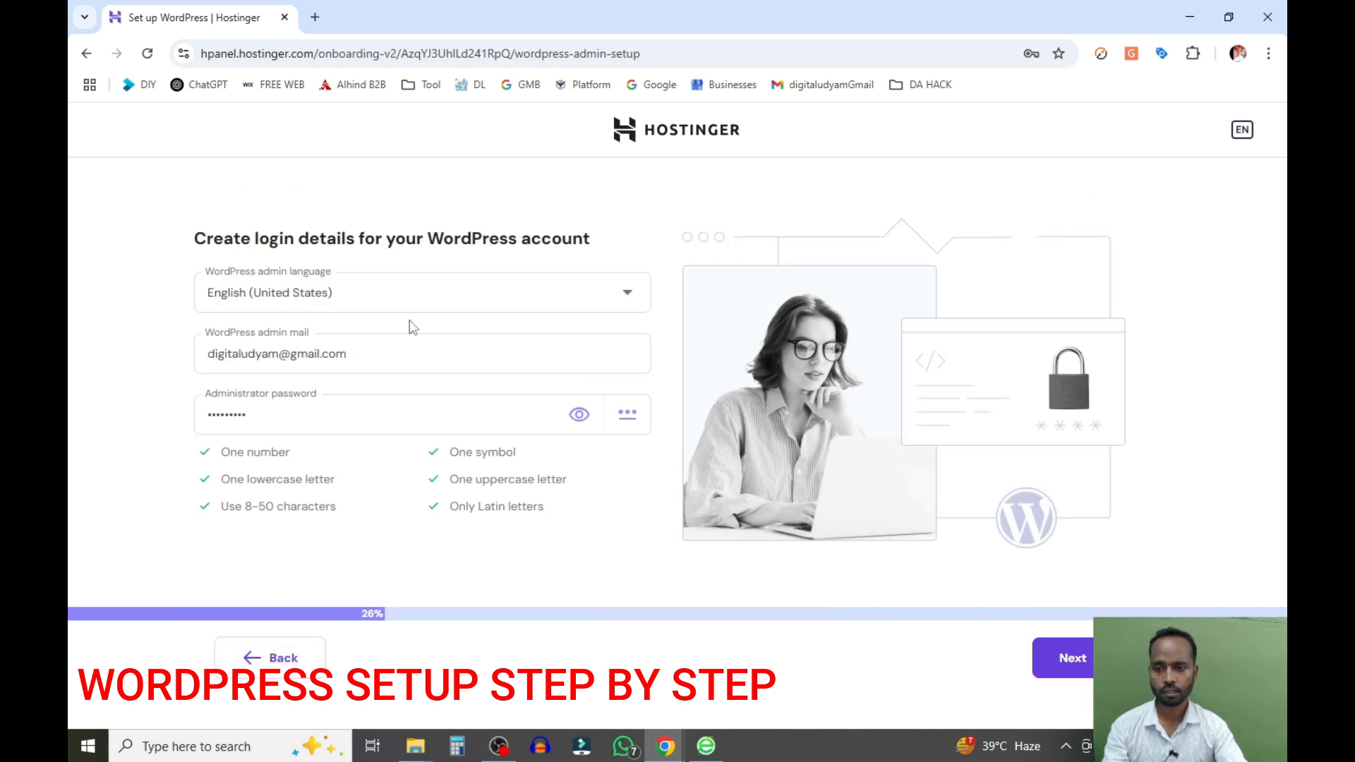
pyautogui.click(429, 306)
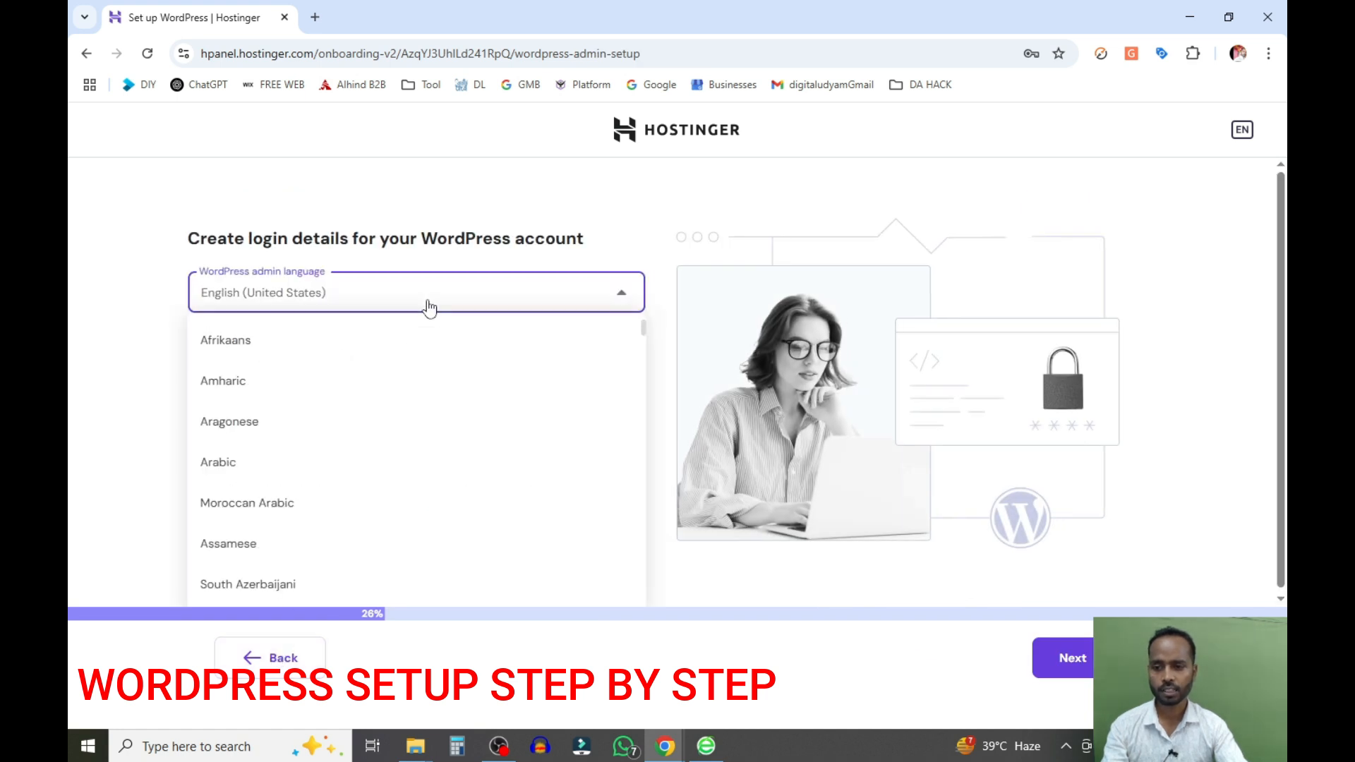
pyautogui.click(117, 304)
pyautogui.click(379, 304)
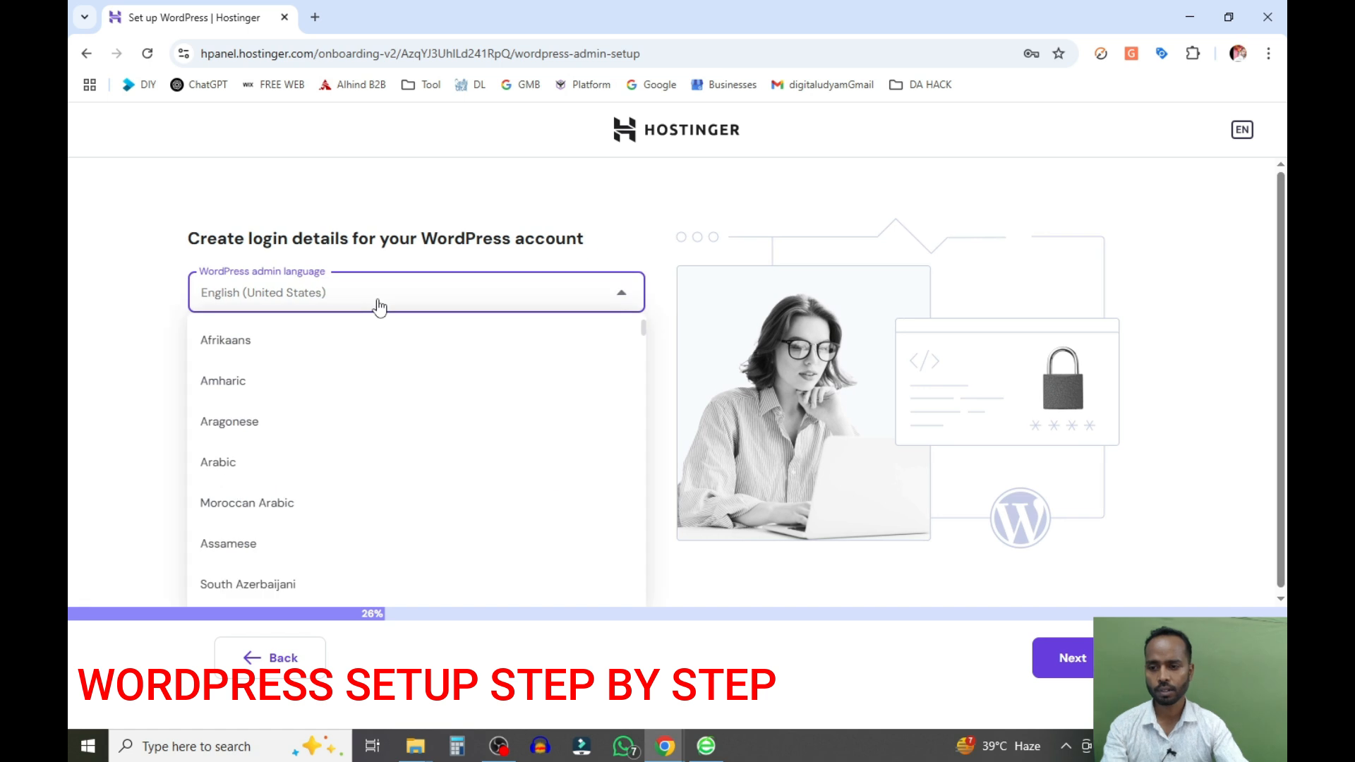
pyautogui.write('in')
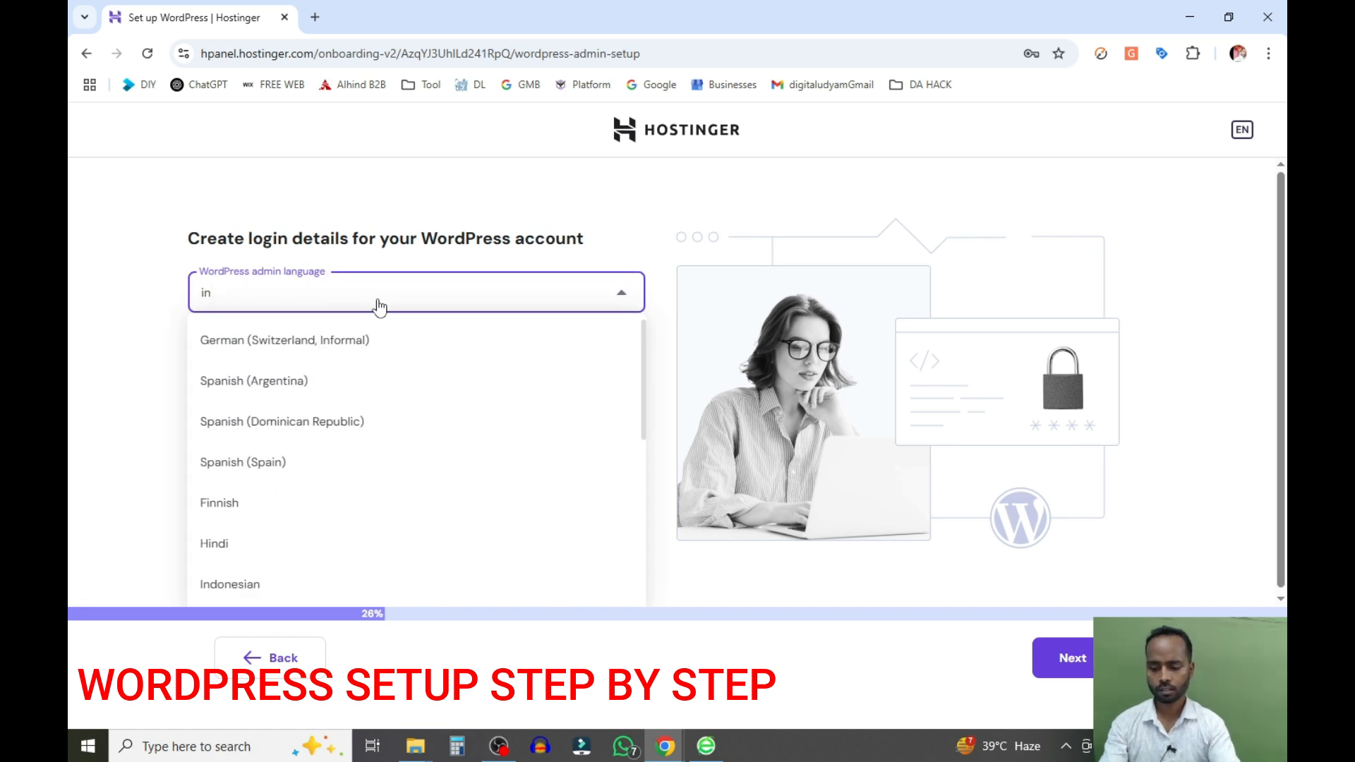
pyautogui.write('di')
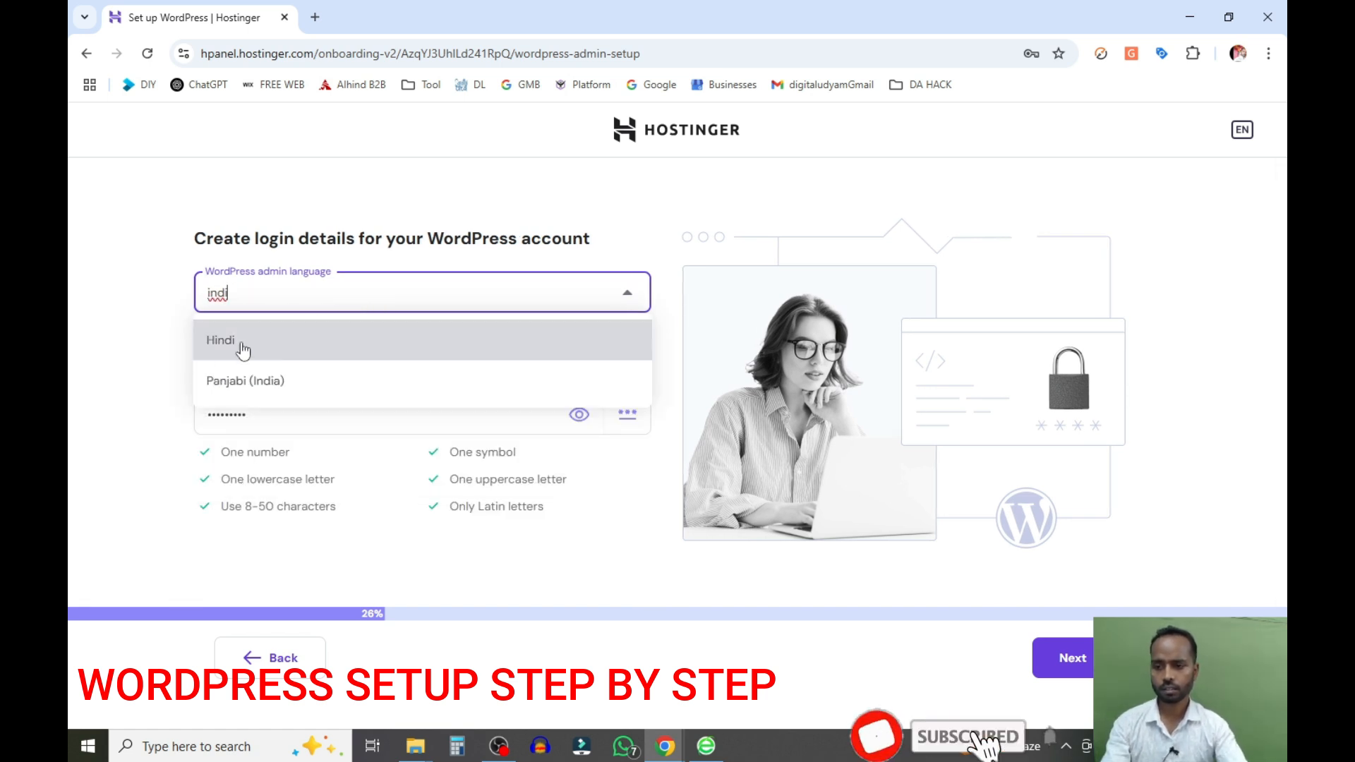
pyautogui.press('BackSpace')
pyautogui.press('BackSpace')
pyautogui.press('BackSpace')
pyautogui.press('BackSpace')
pyautogui.click(172, 321)
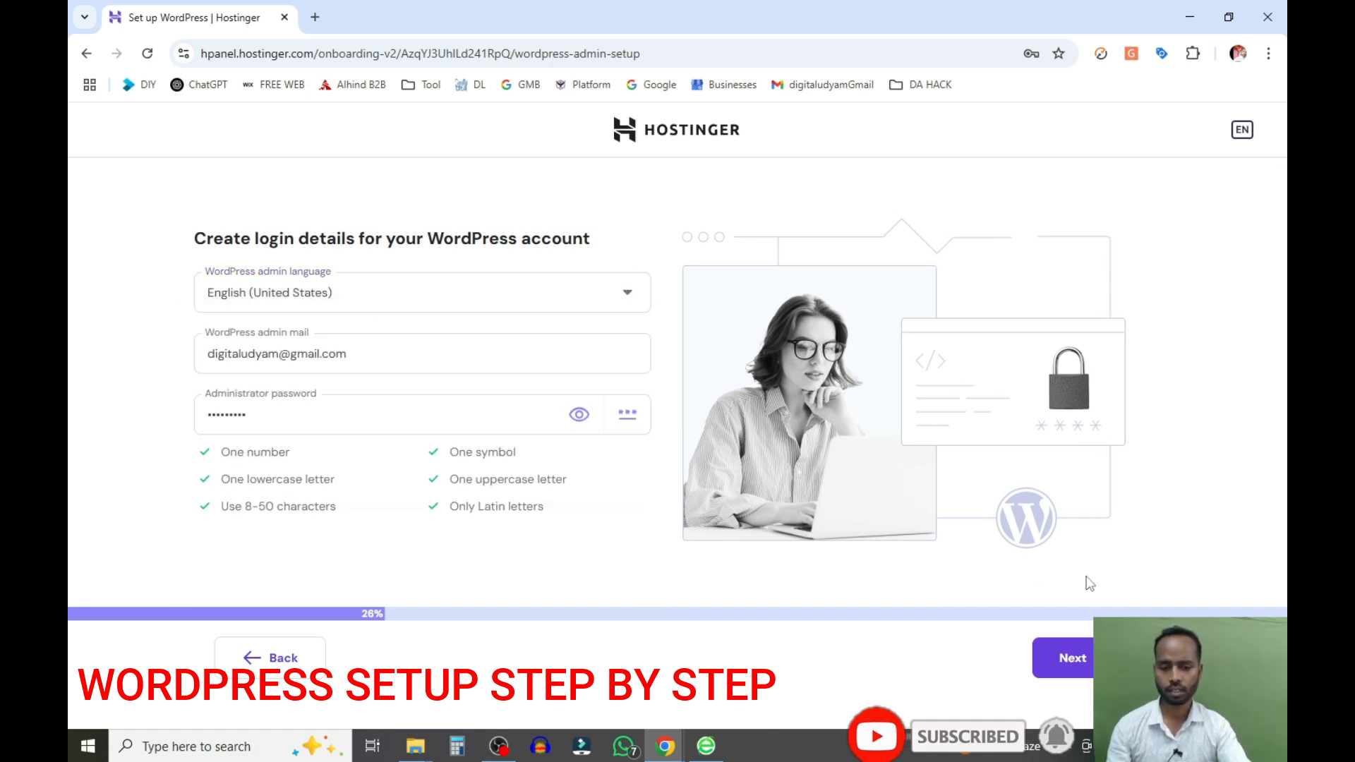
# Accept the login details and choose a blank site instead of a pre-built template
pyautogui.click(1085, 659)
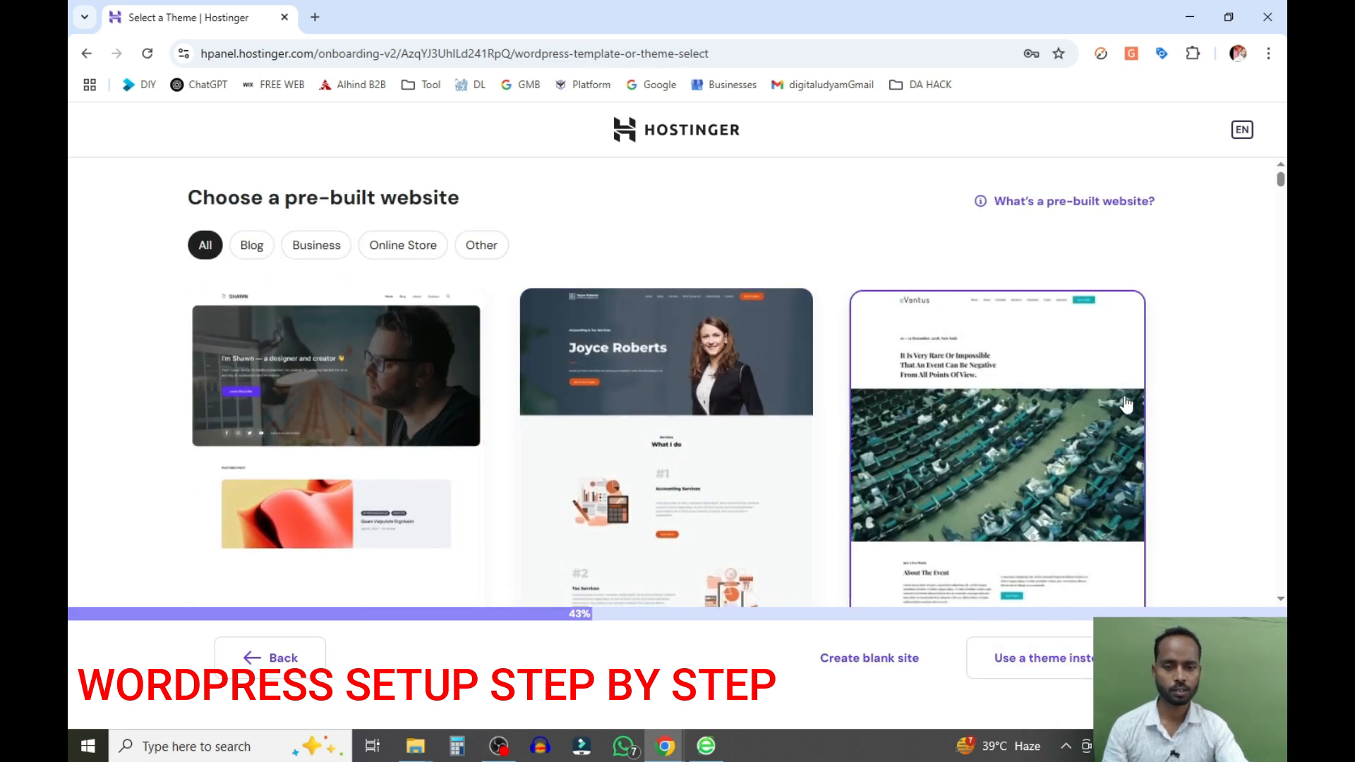
pyautogui.scroll(-3, 1096, 514)
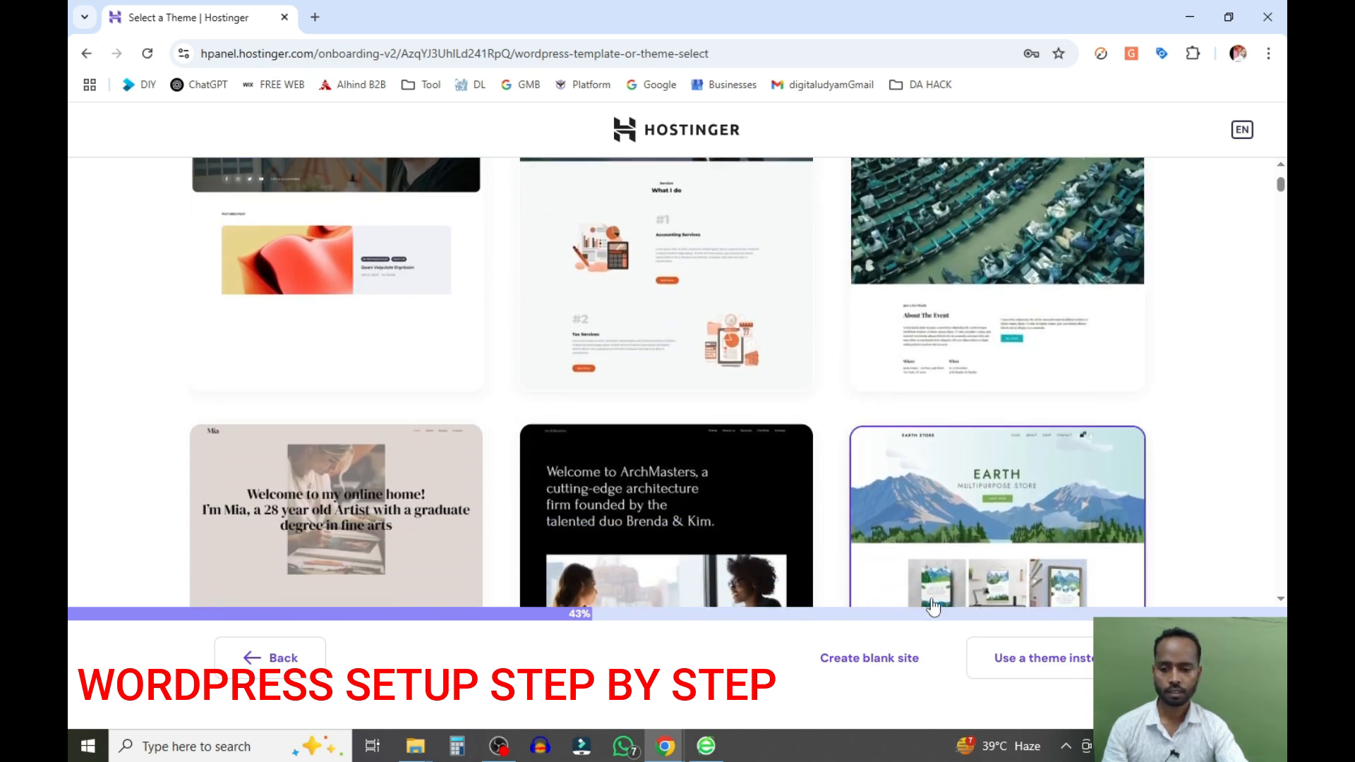
pyautogui.scroll(-2, 650, 424)
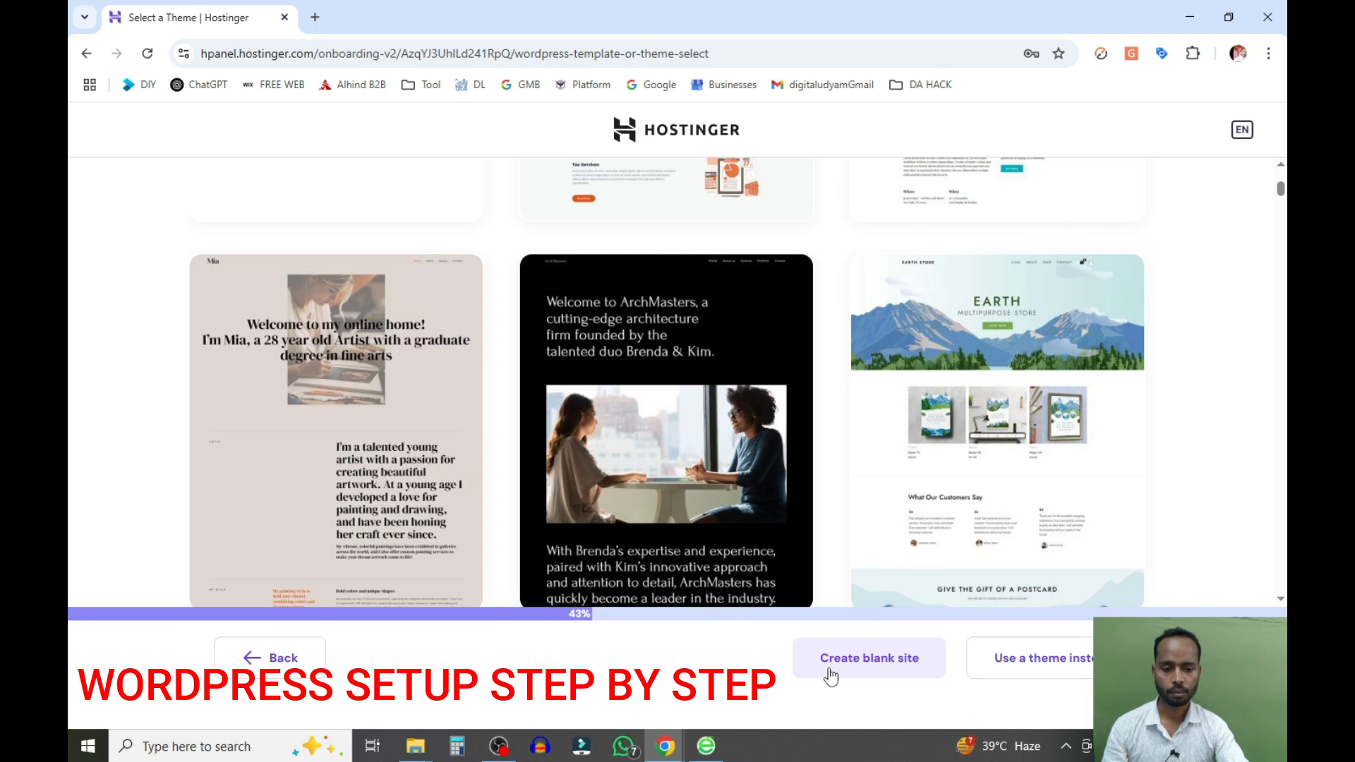
pyautogui.click(881, 675)
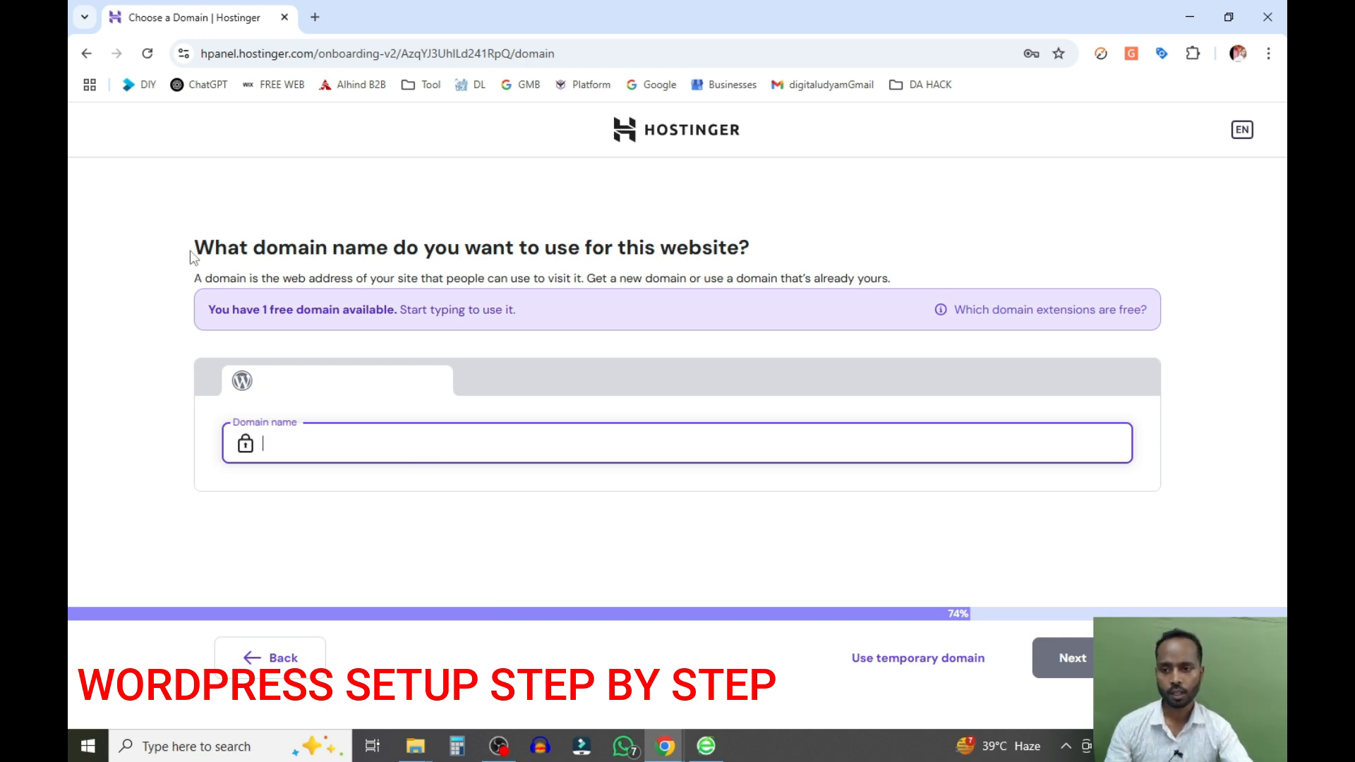
pyautogui.moveTo(195, 247); pyautogui.dragTo(358, 248)
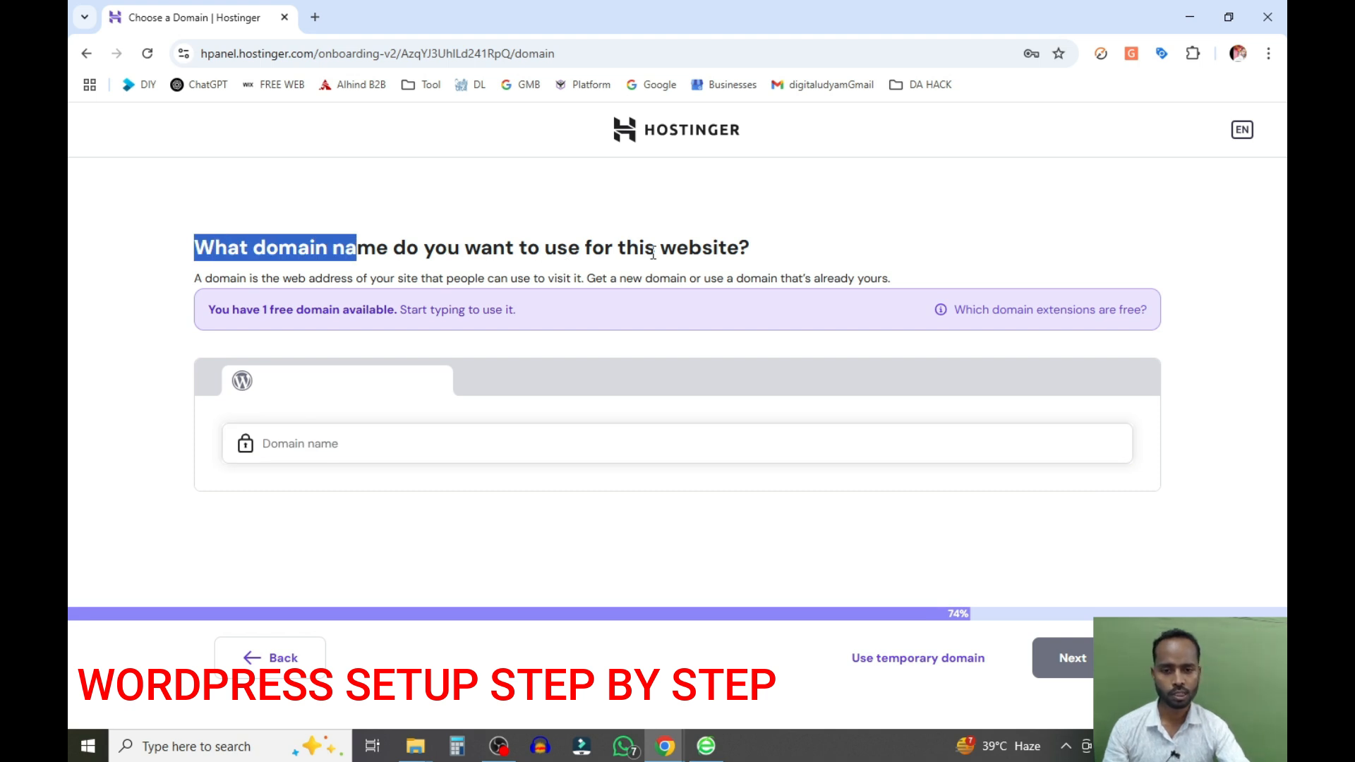
pyautogui.moveTo(656, 248); pyautogui.dragTo(739, 248)
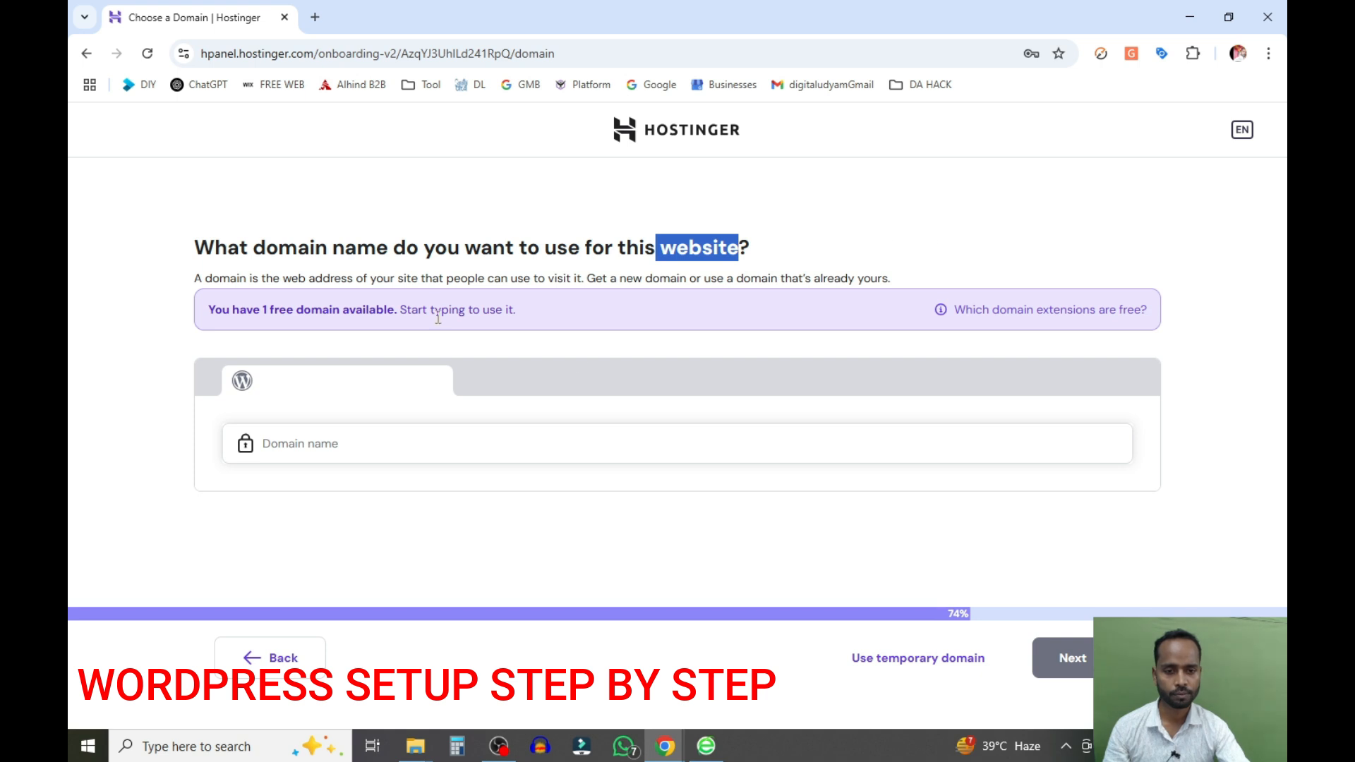
pyautogui.click(554, 443)
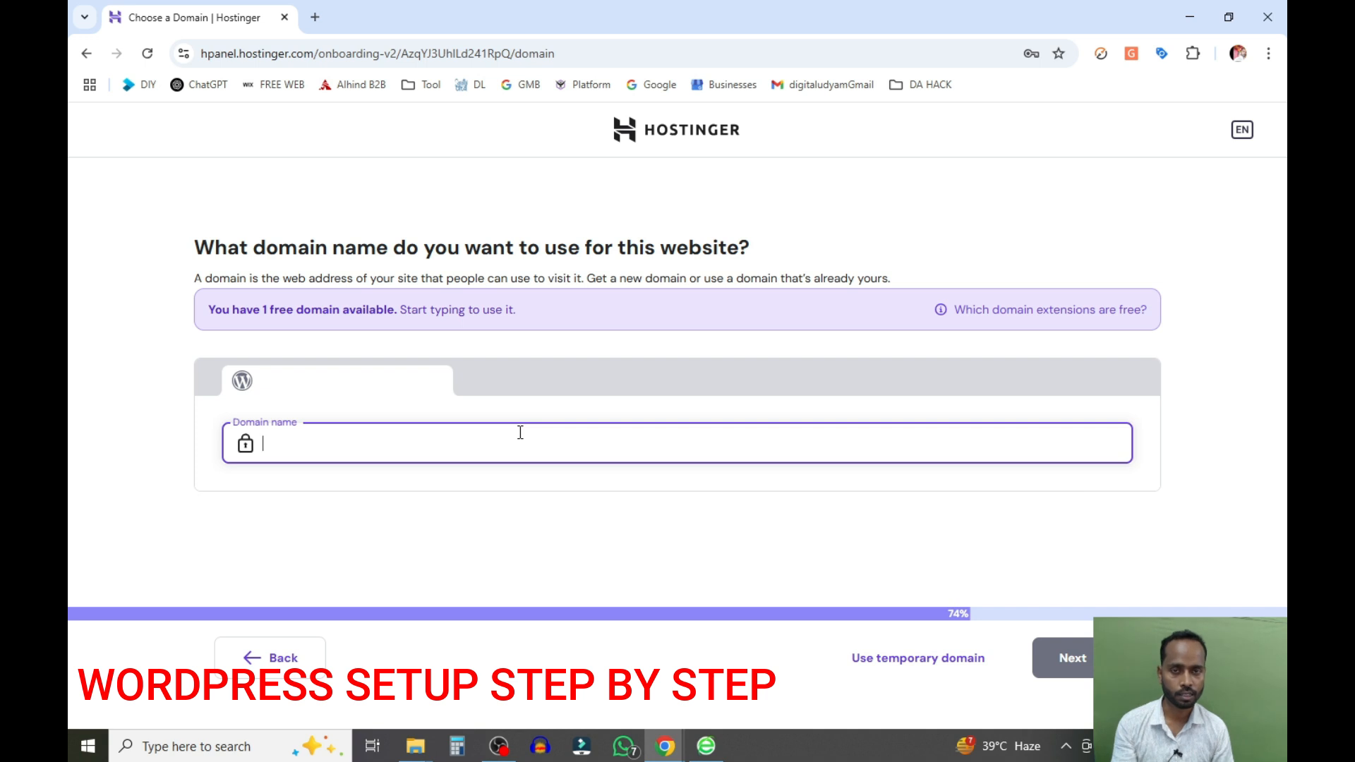
# Claim the free domain digitaludyam.com and proceed to its registration form
pyautogui.write('dig')
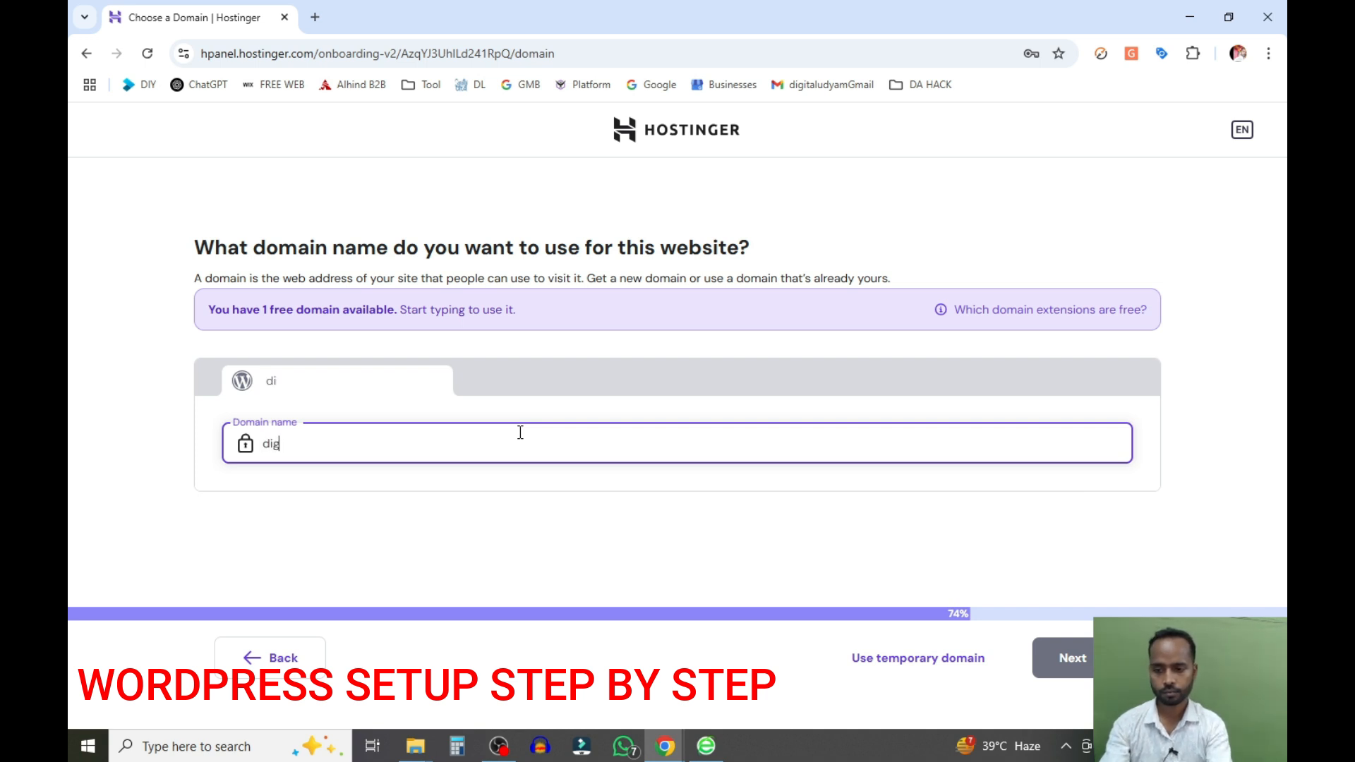
pyautogui.write('italudyam.com')
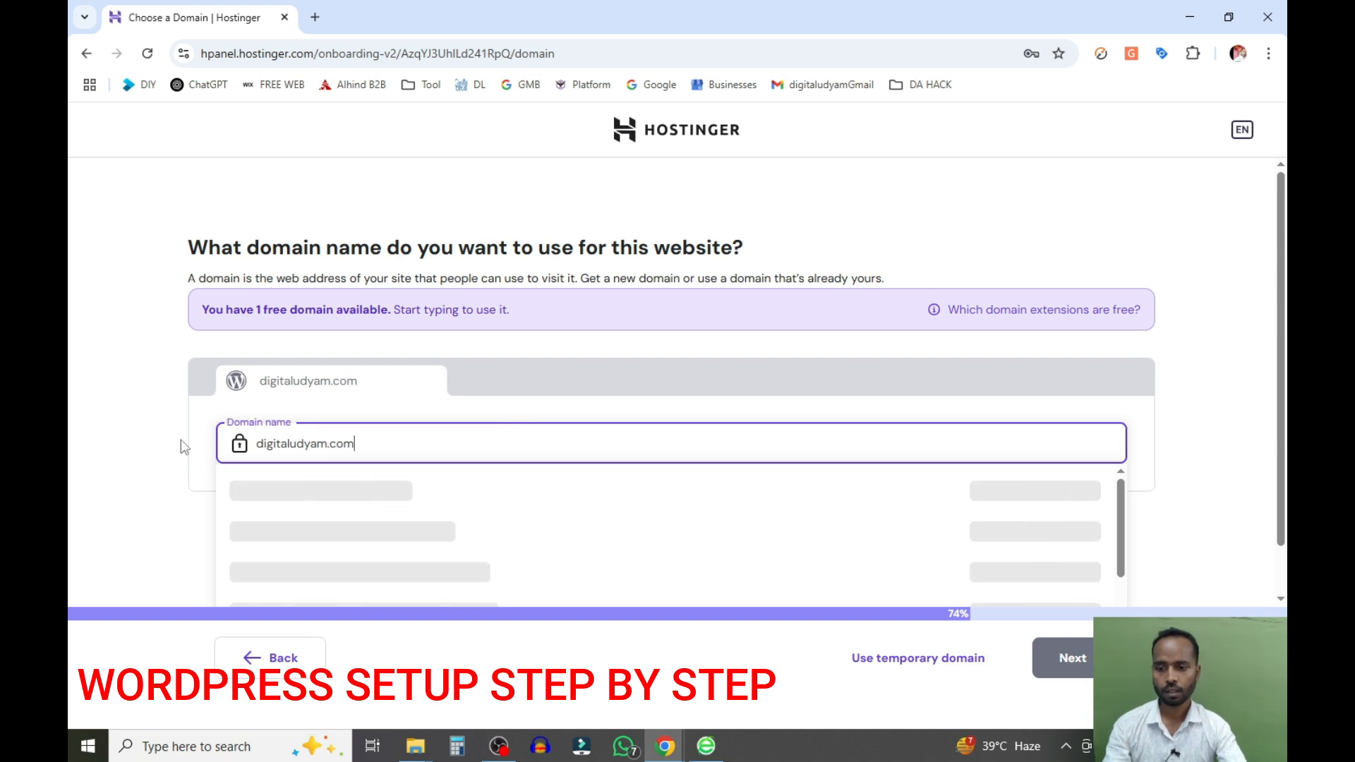
pyautogui.click(299, 508)
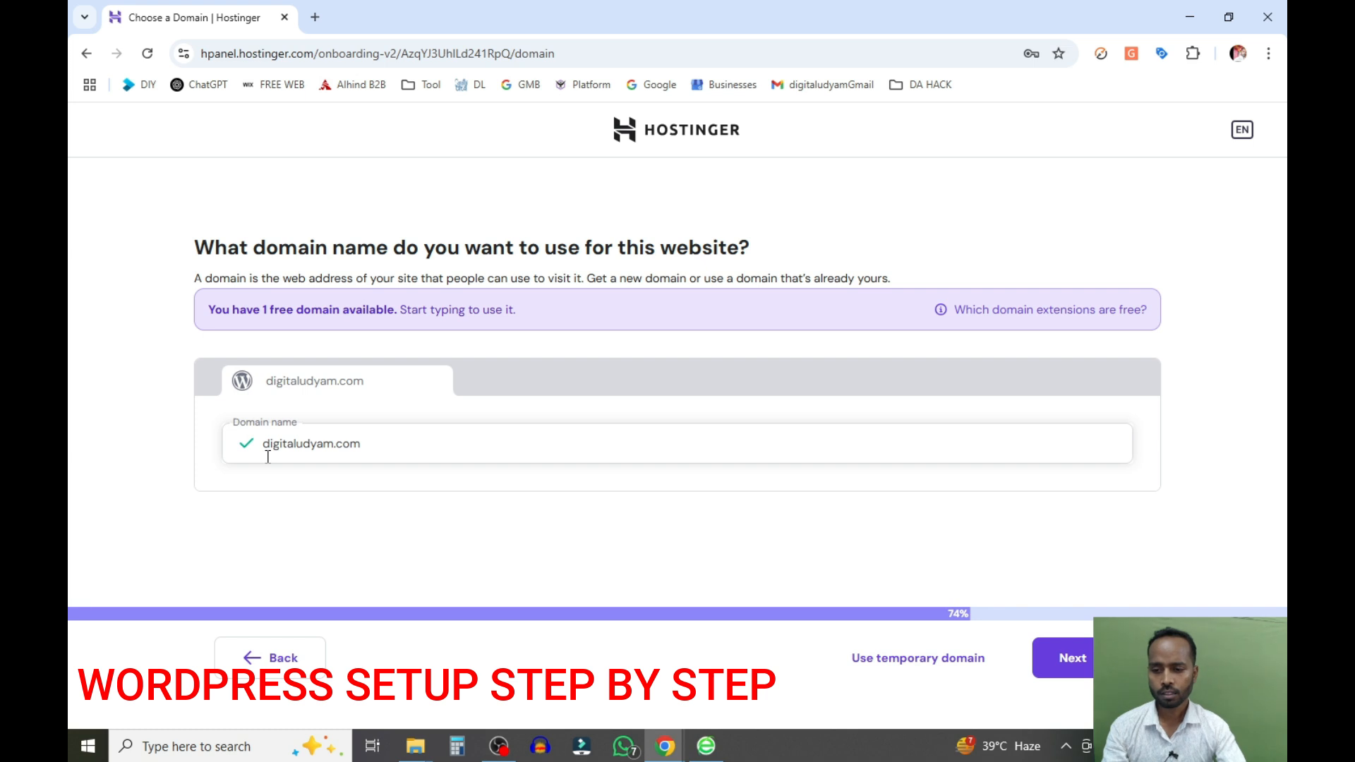
pyautogui.hotkey('ctrl', '+')
pyautogui.hotkey('ctrl', '+')
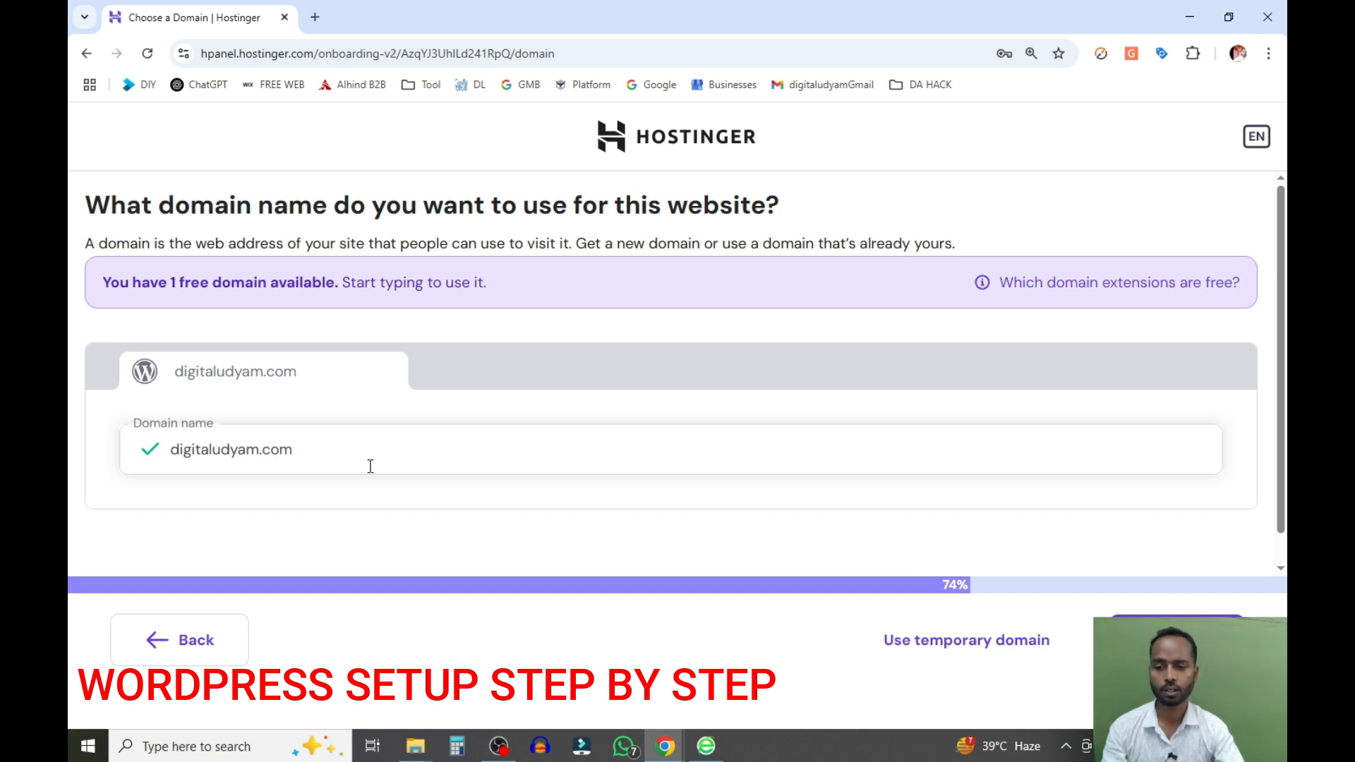
pyautogui.hotkey('ctrl', '-')
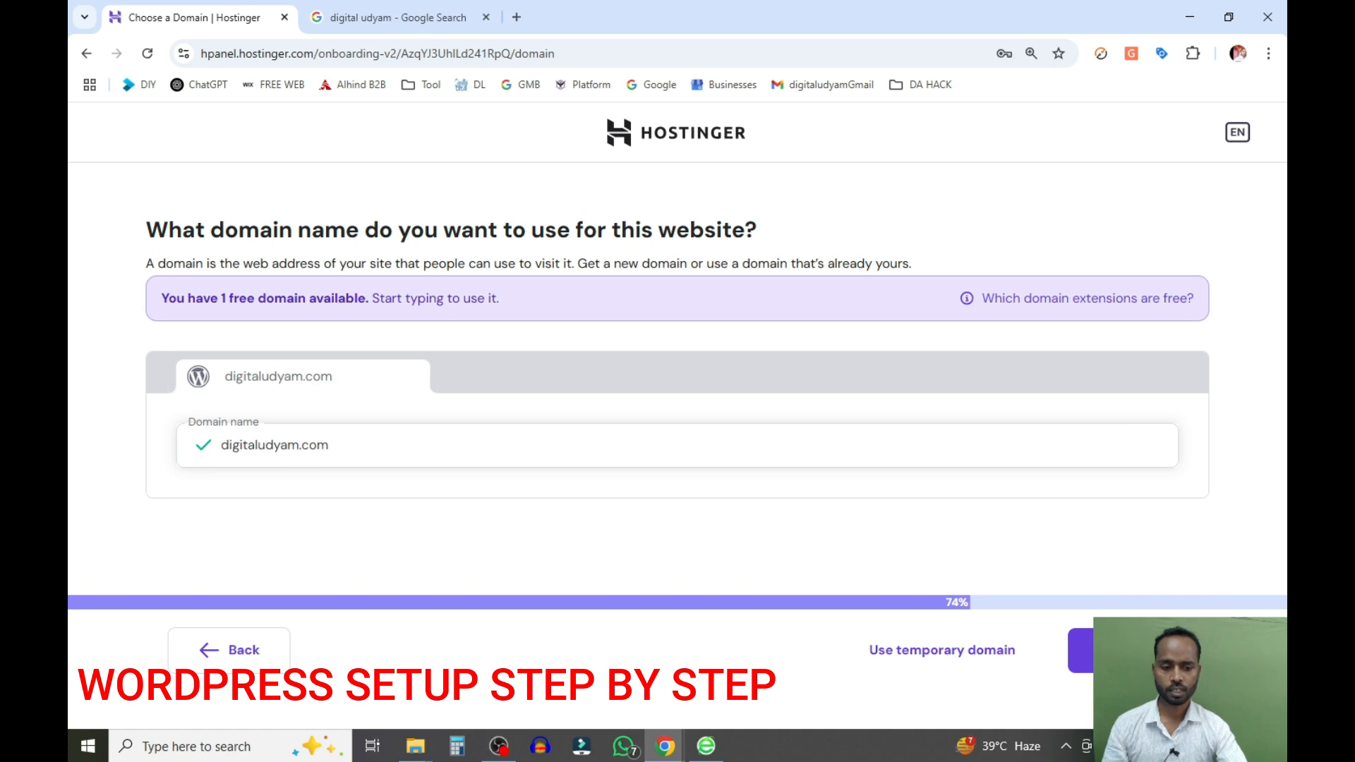
pyautogui.click(1128, 650)
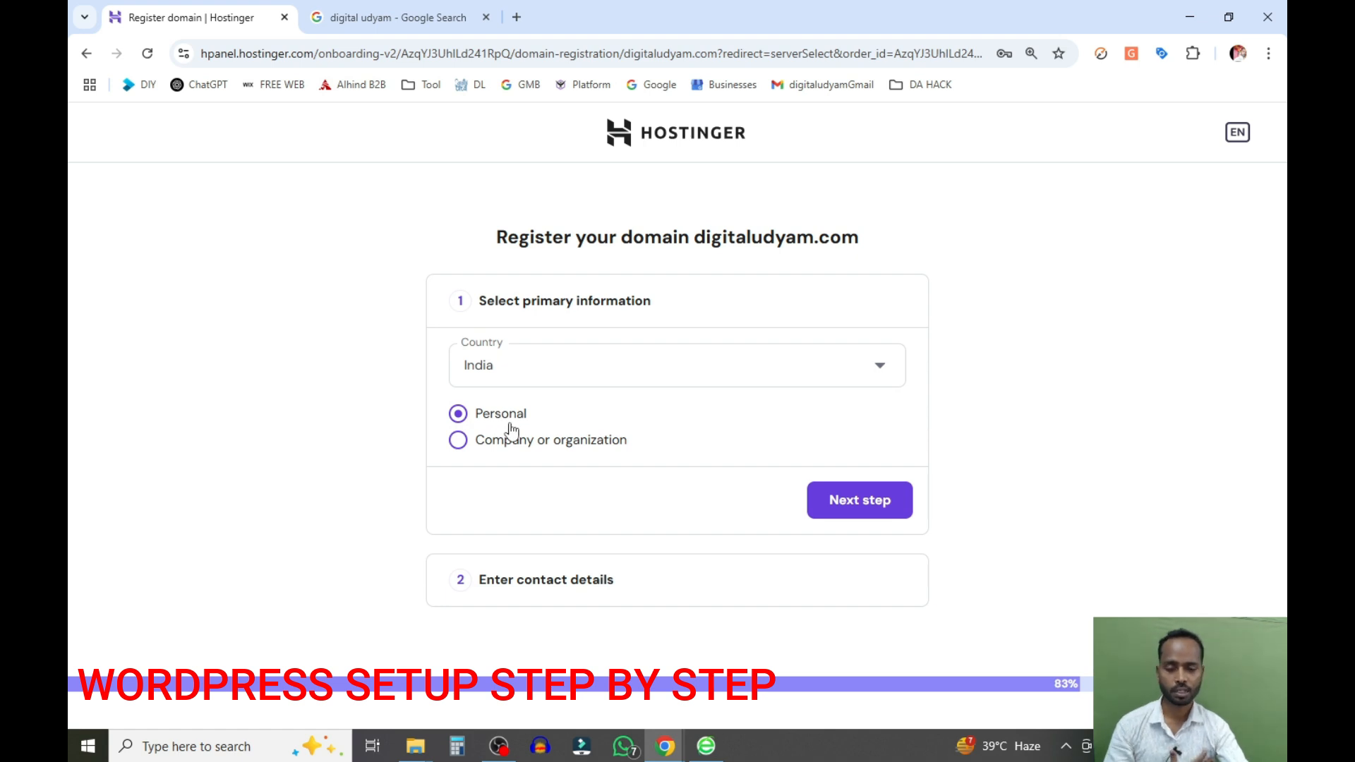
# Confirm India as country and Personal registration type, then continue to contact details
pyautogui.click(903, 516)
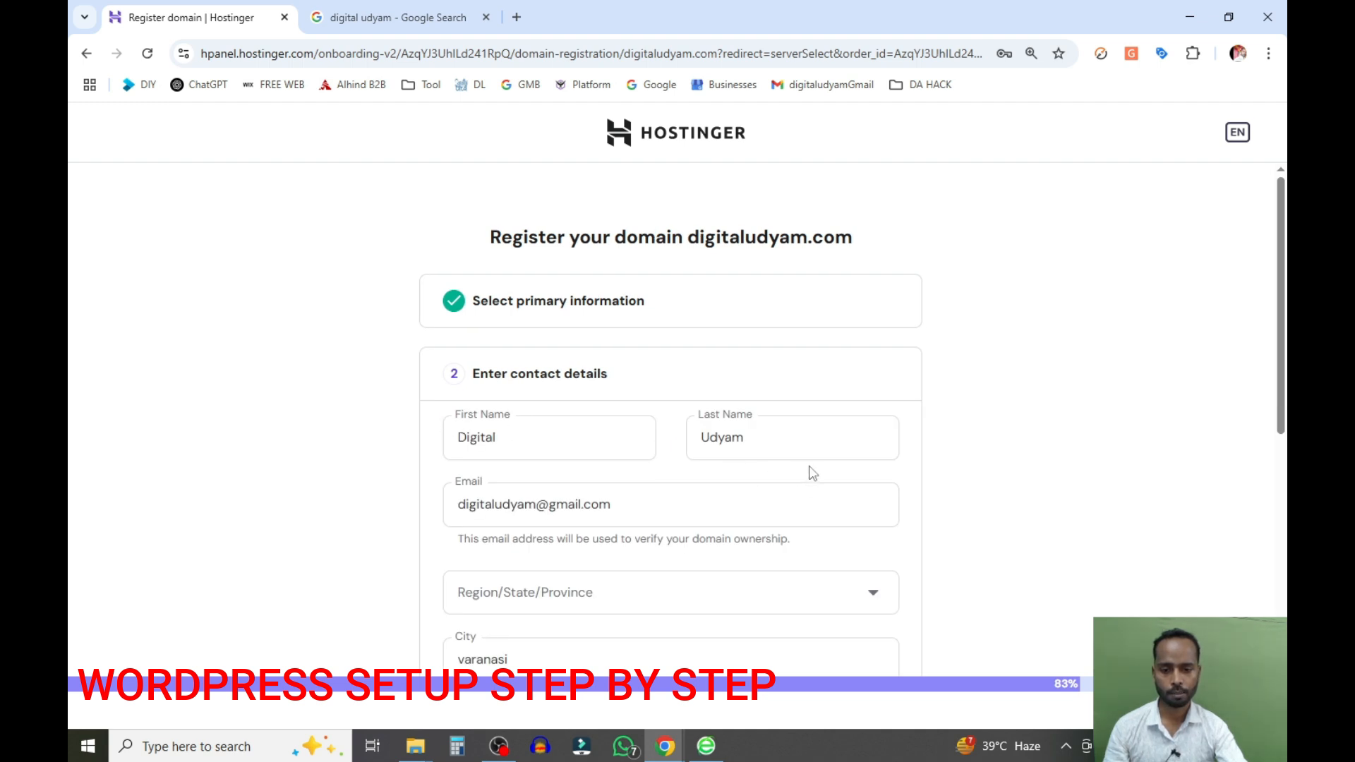
# Set the registrant's Region/State/Province to Uttar Pradesh
pyautogui.scroll(-1, 789, 506)
pyautogui.scroll(-1, 788, 506)
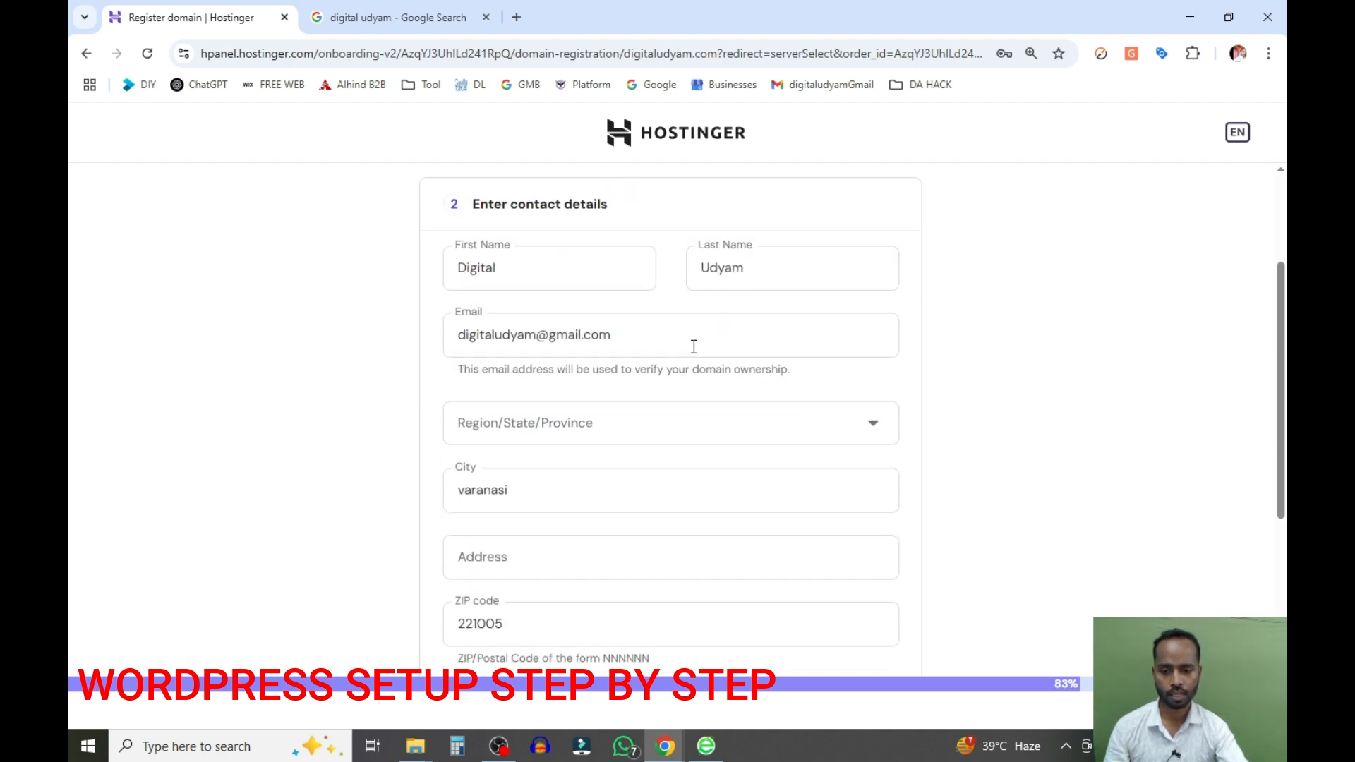
pyautogui.click(638, 442)
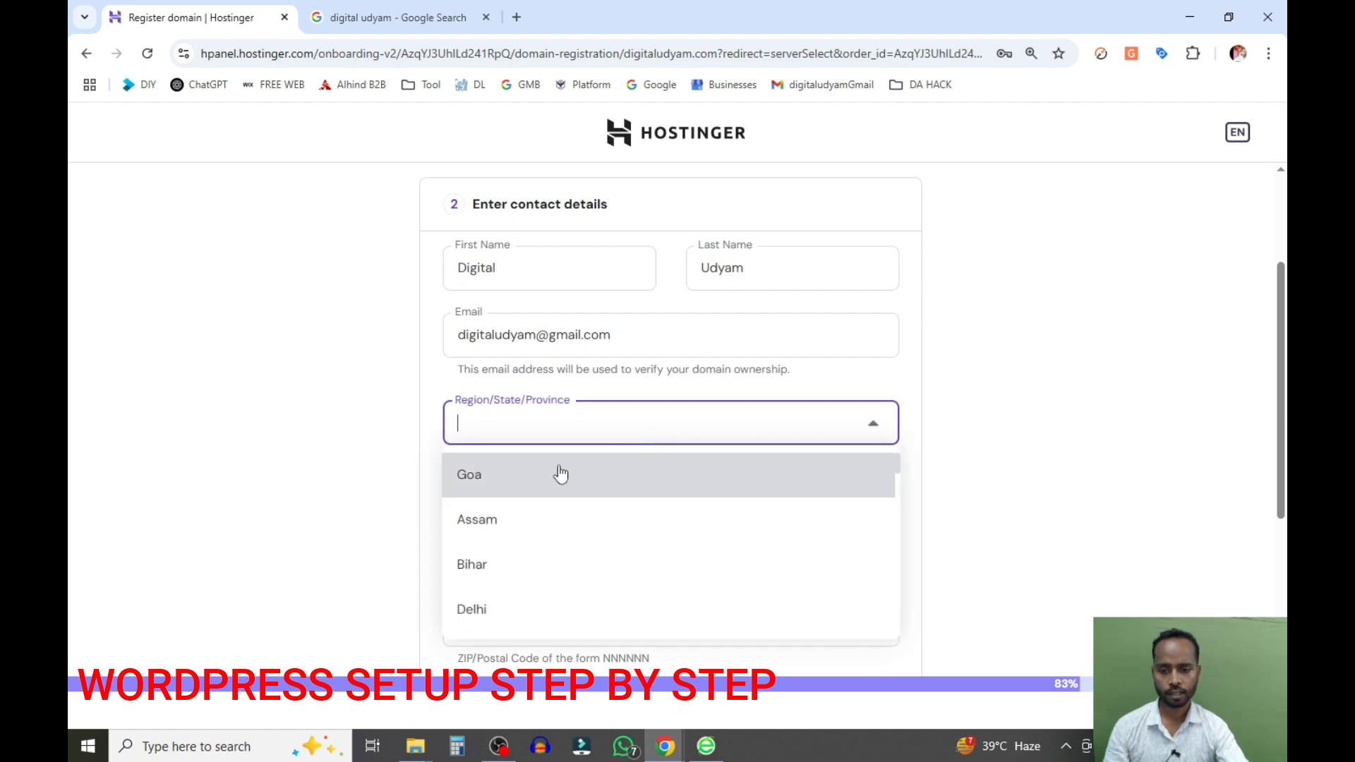
pyautogui.write('ut')
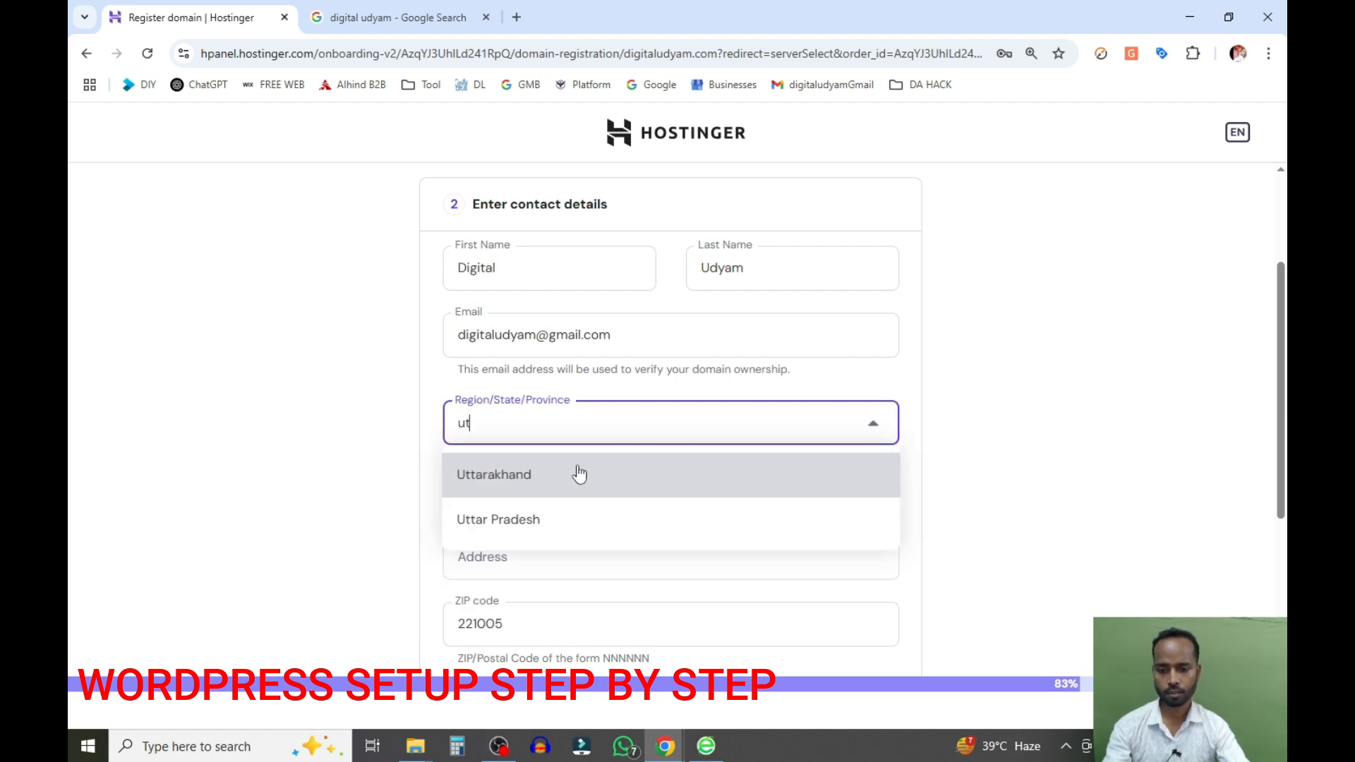
pyautogui.click(558, 520)
# Enter the registrant's street address with a house number so it passes validation
pyautogui.scroll(-1, 451, 494)
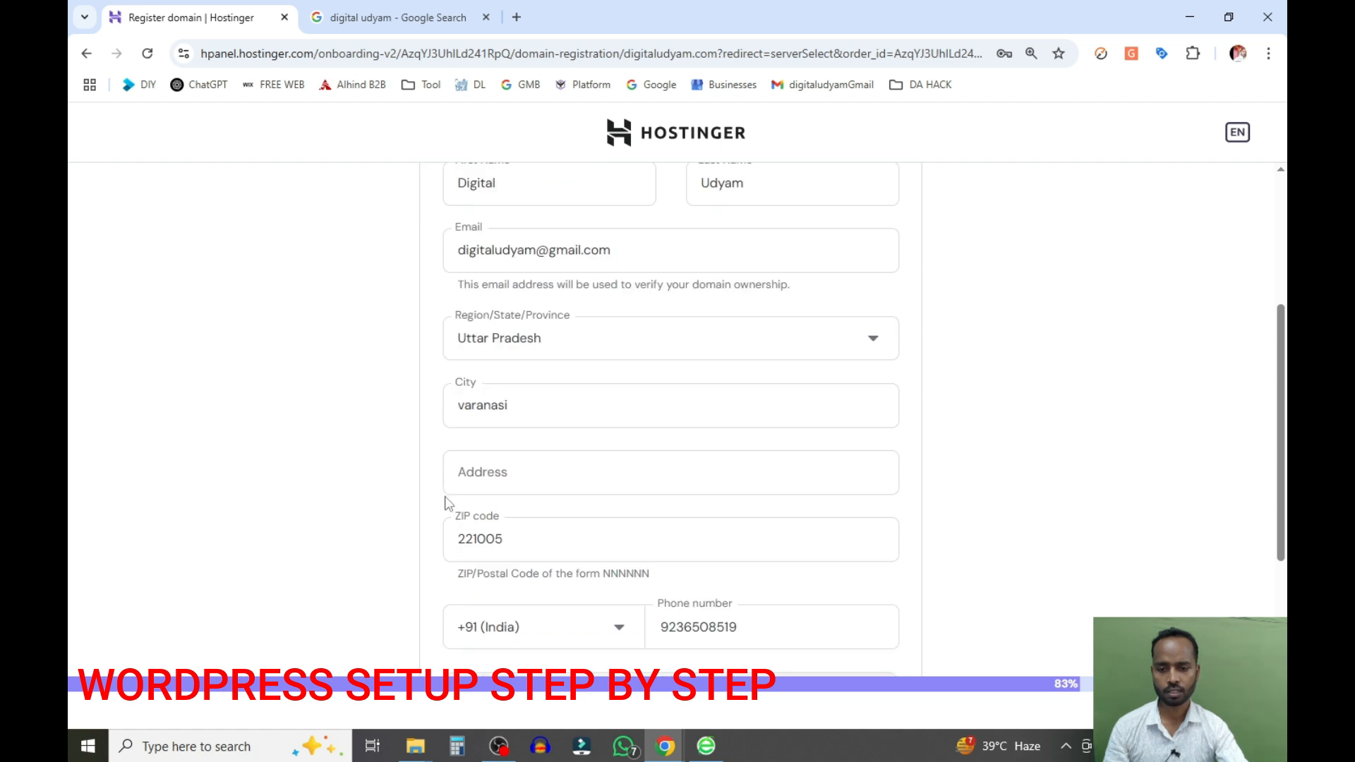
pyautogui.click(527, 482)
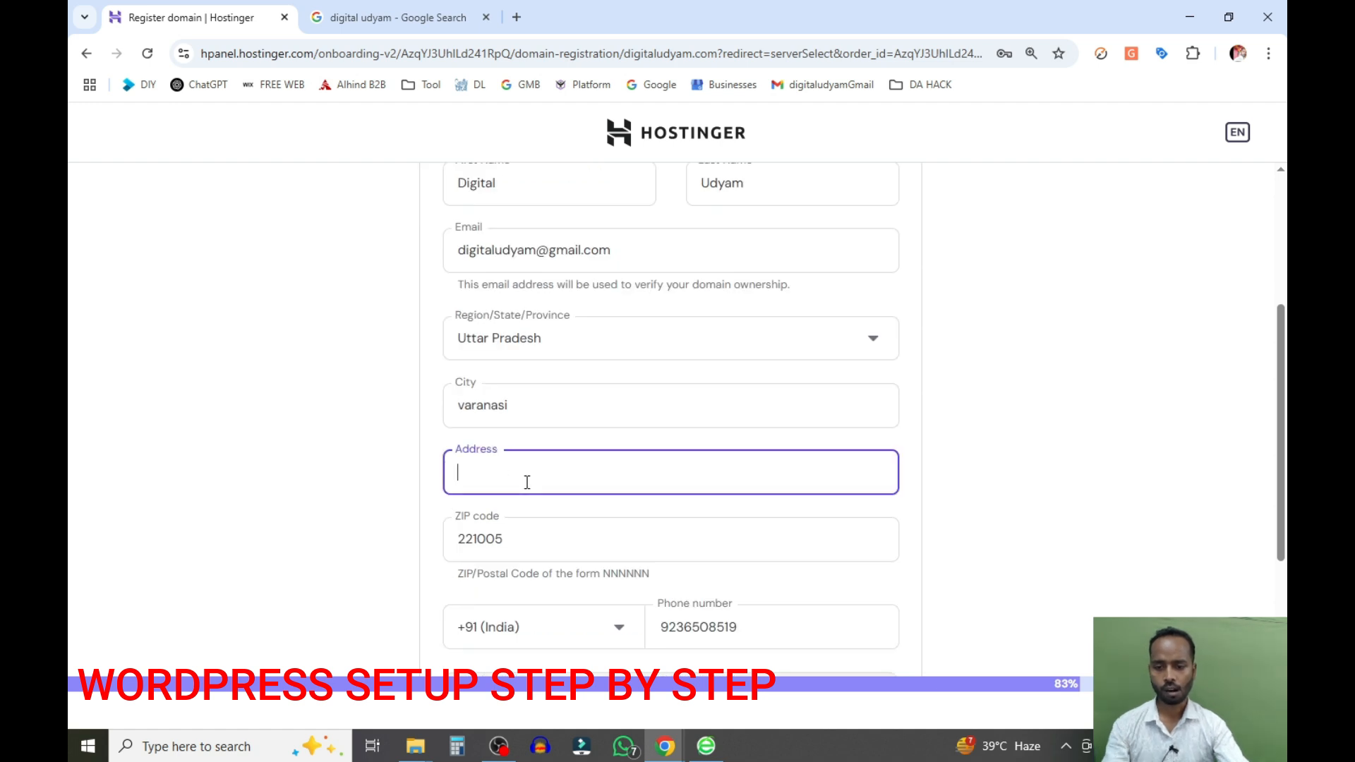
pyautogui.write('LANKA')
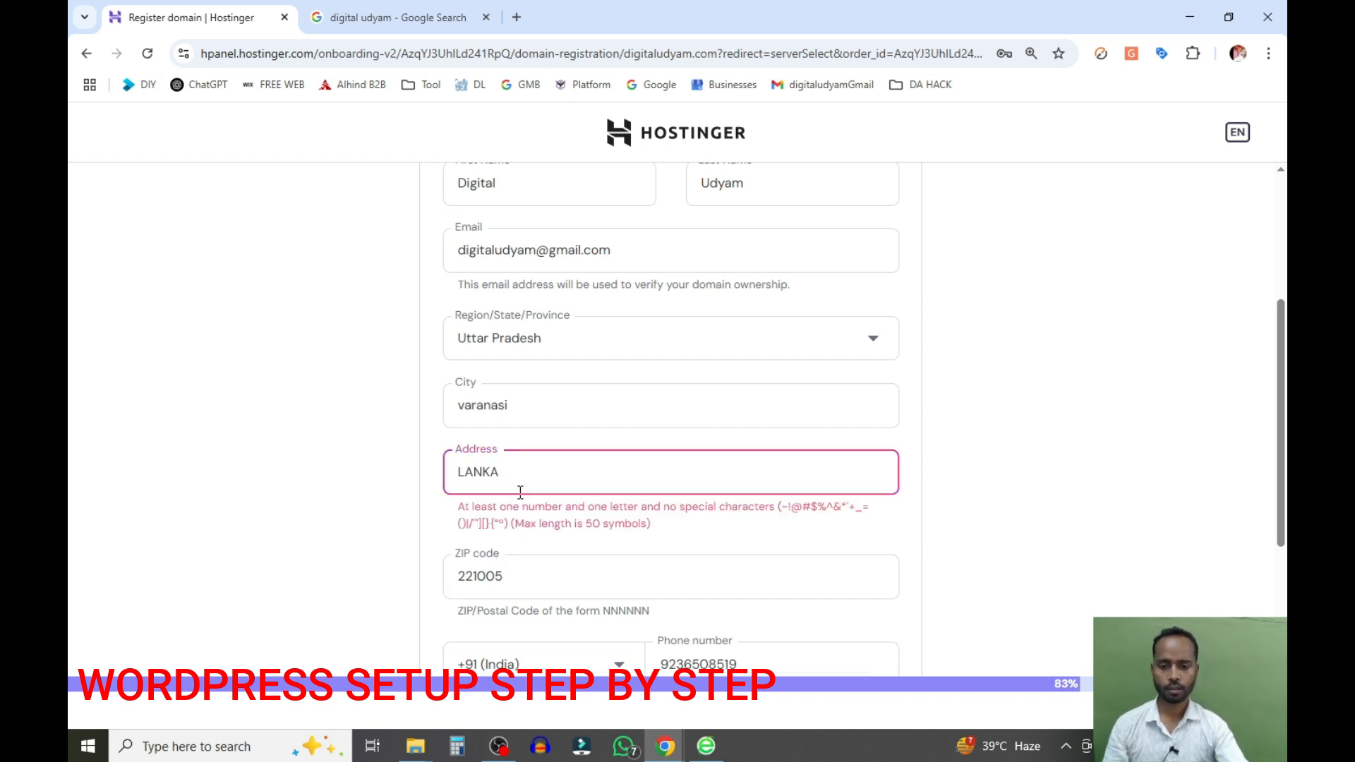
pyautogui.doubleClick(527, 485)
pyautogui.click(527, 485)
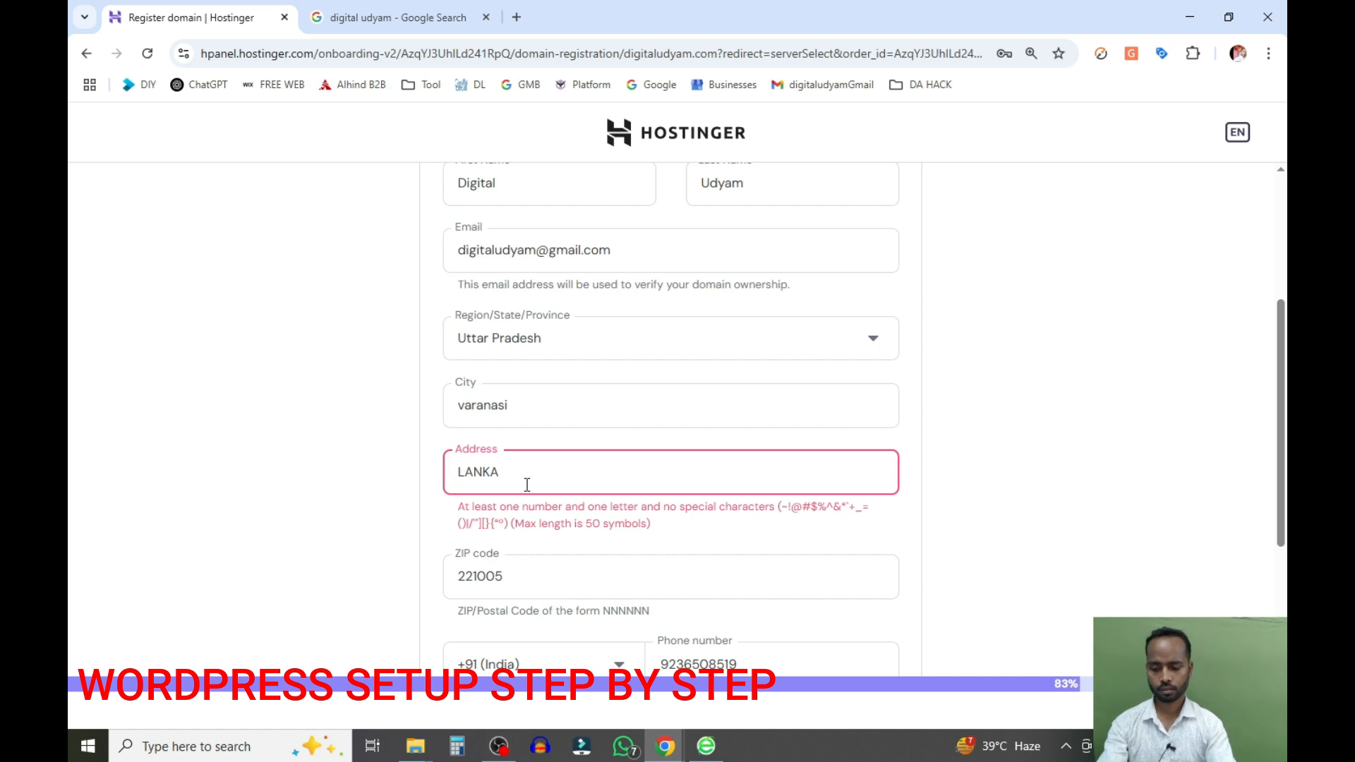
pyautogui.write('VARANASI')
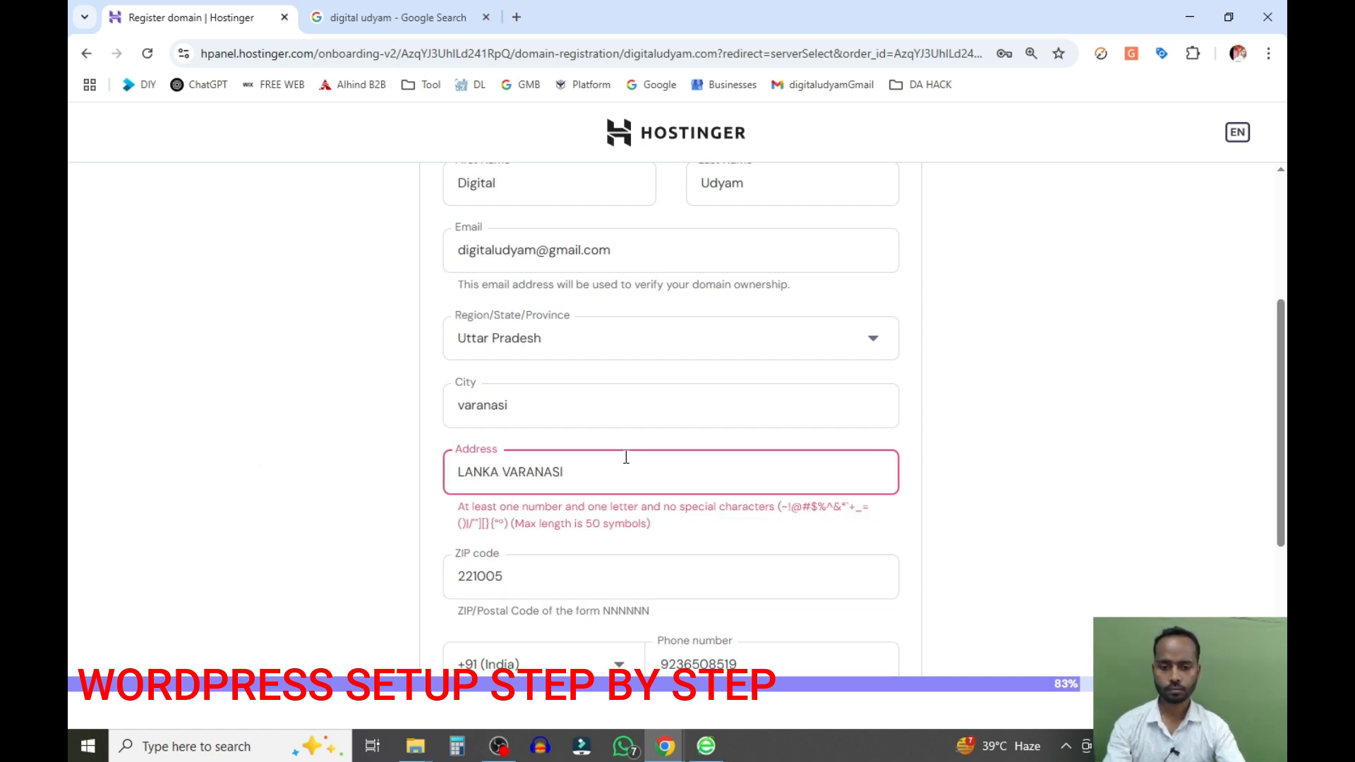
pyautogui.hotkey('ctrl', 'a')
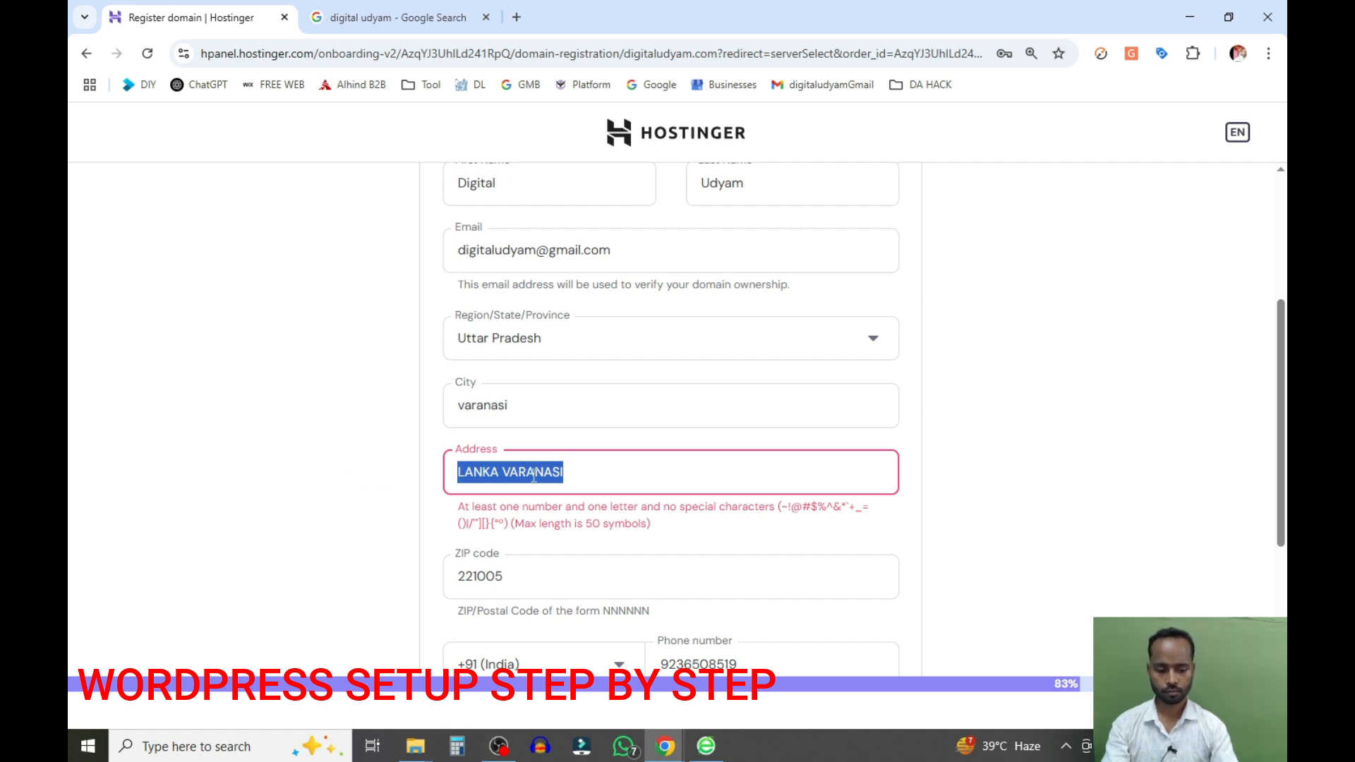
pyautogui.press('Home')
pyautogui.write('01')
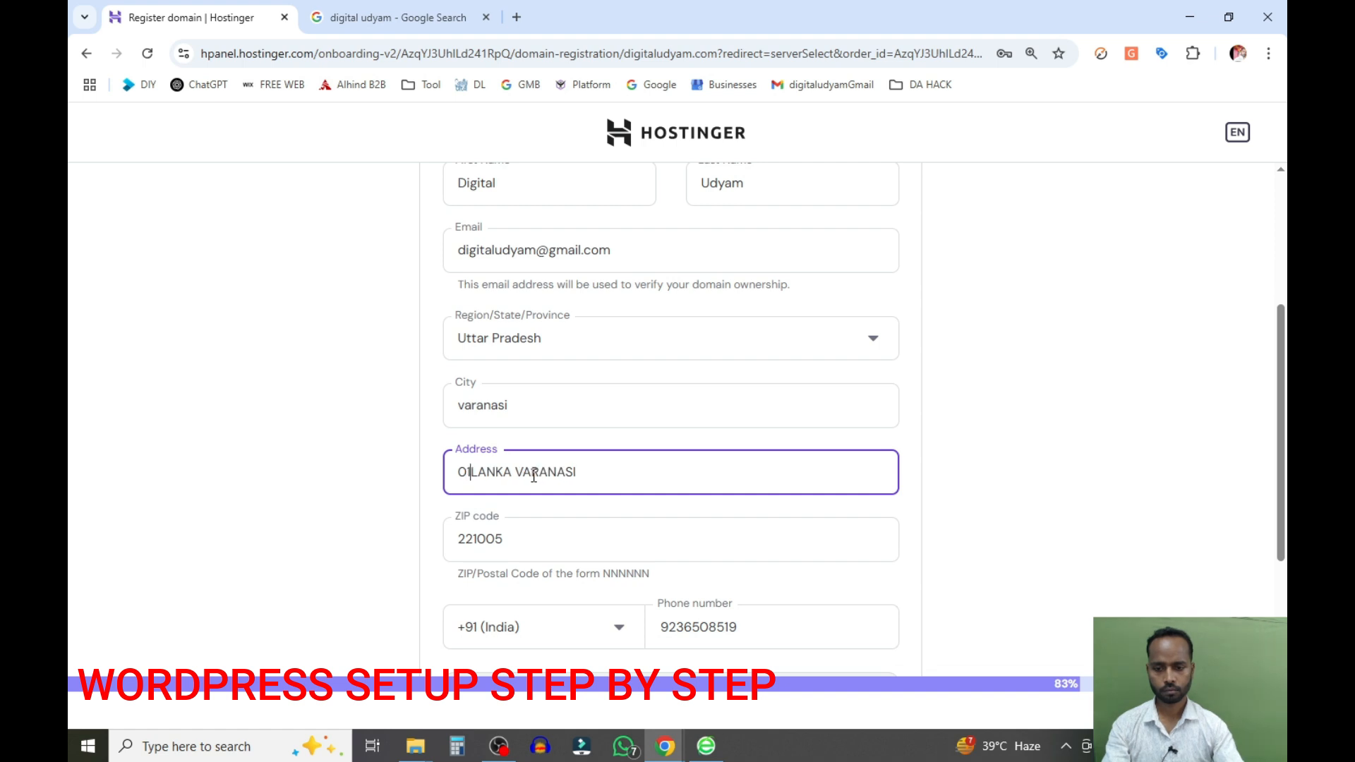
pyautogui.click(346, 486)
pyautogui.scroll(-3, 451, 540)
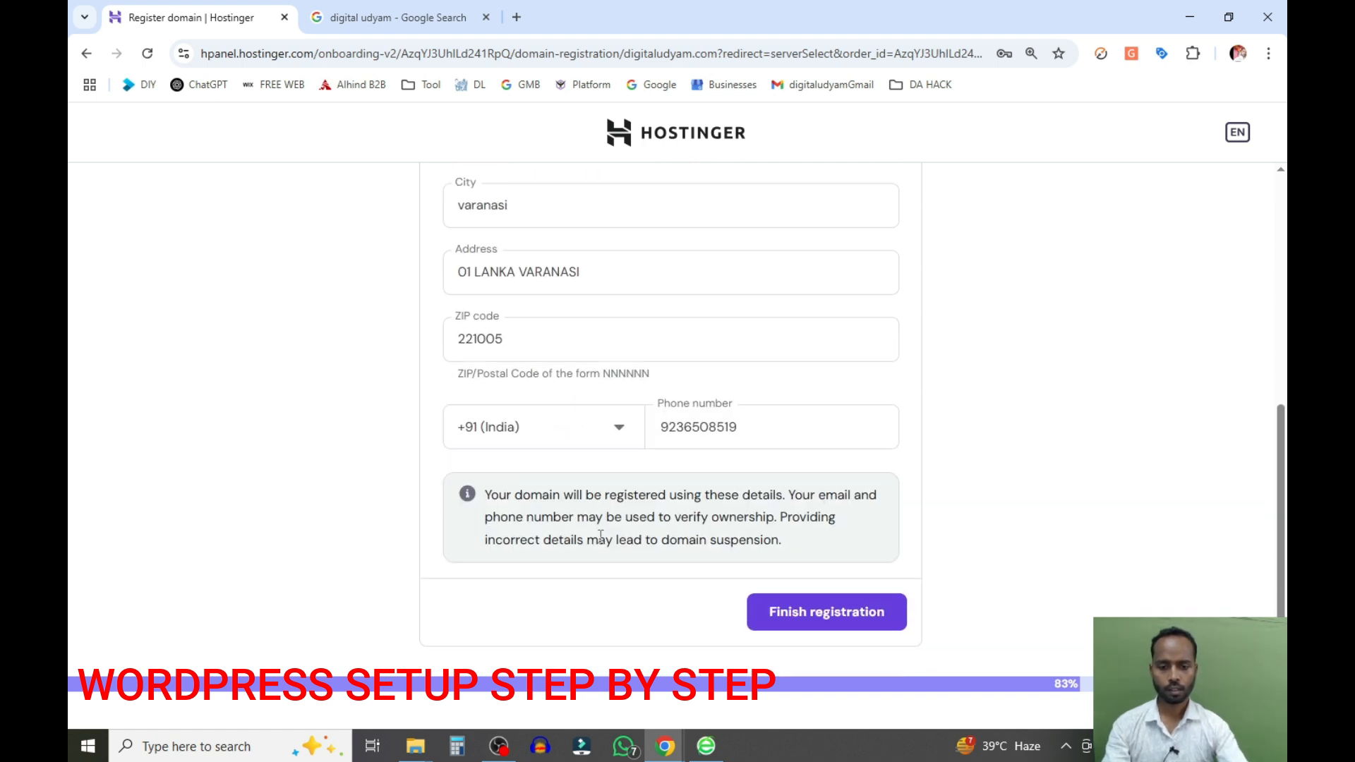
# Finish the domain registration to reach the server selection with India chosen
pyautogui.click(824, 620)
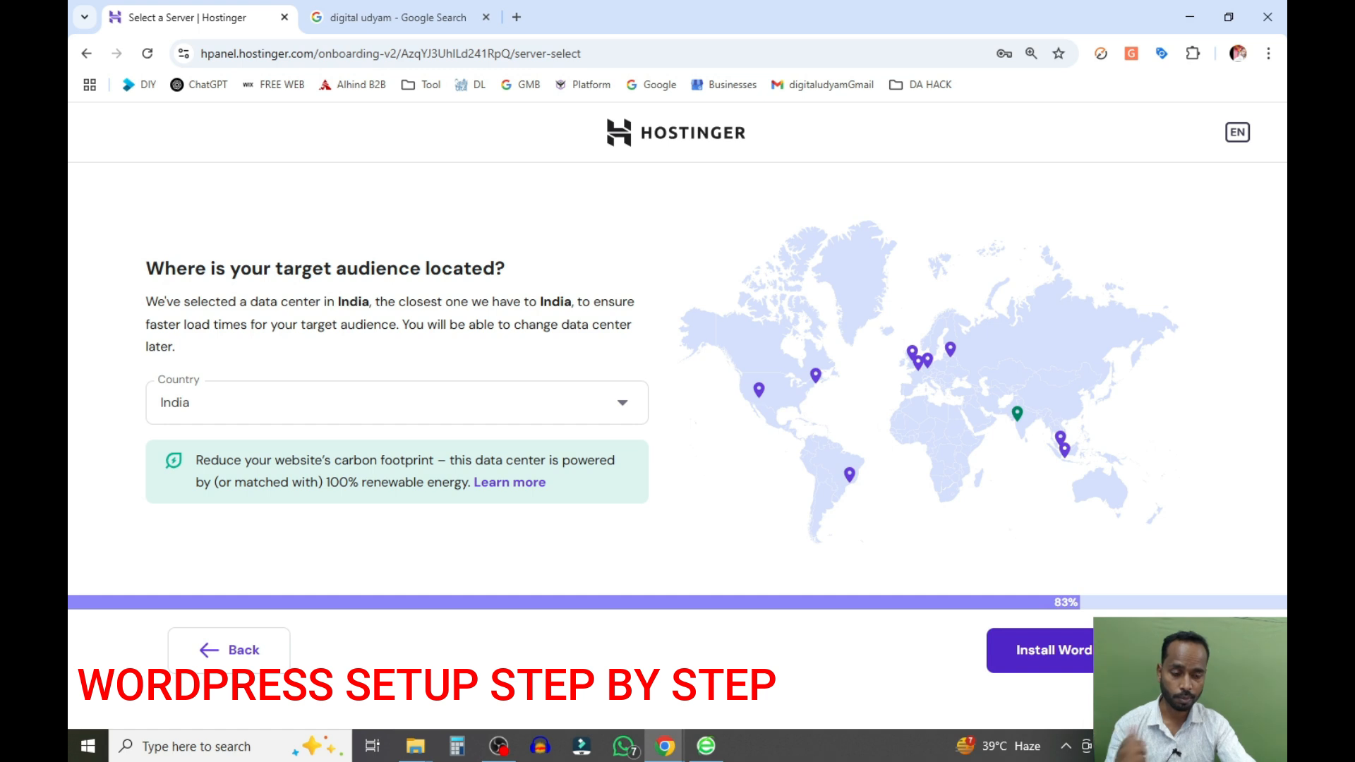
# Install WordPress on the India data center and open the WordPress admin Onboarding page
pyautogui.click(1122, 651)
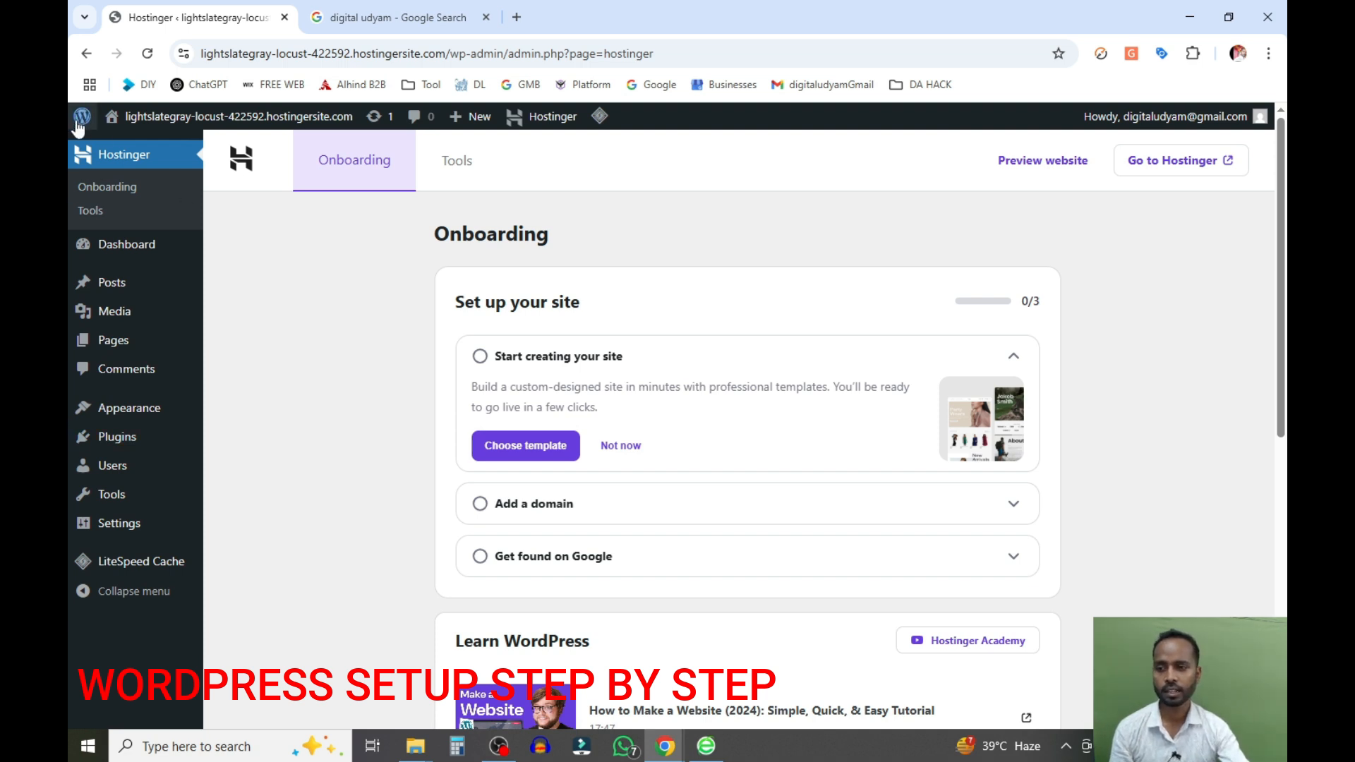
pyautogui.moveTo(79, 121)
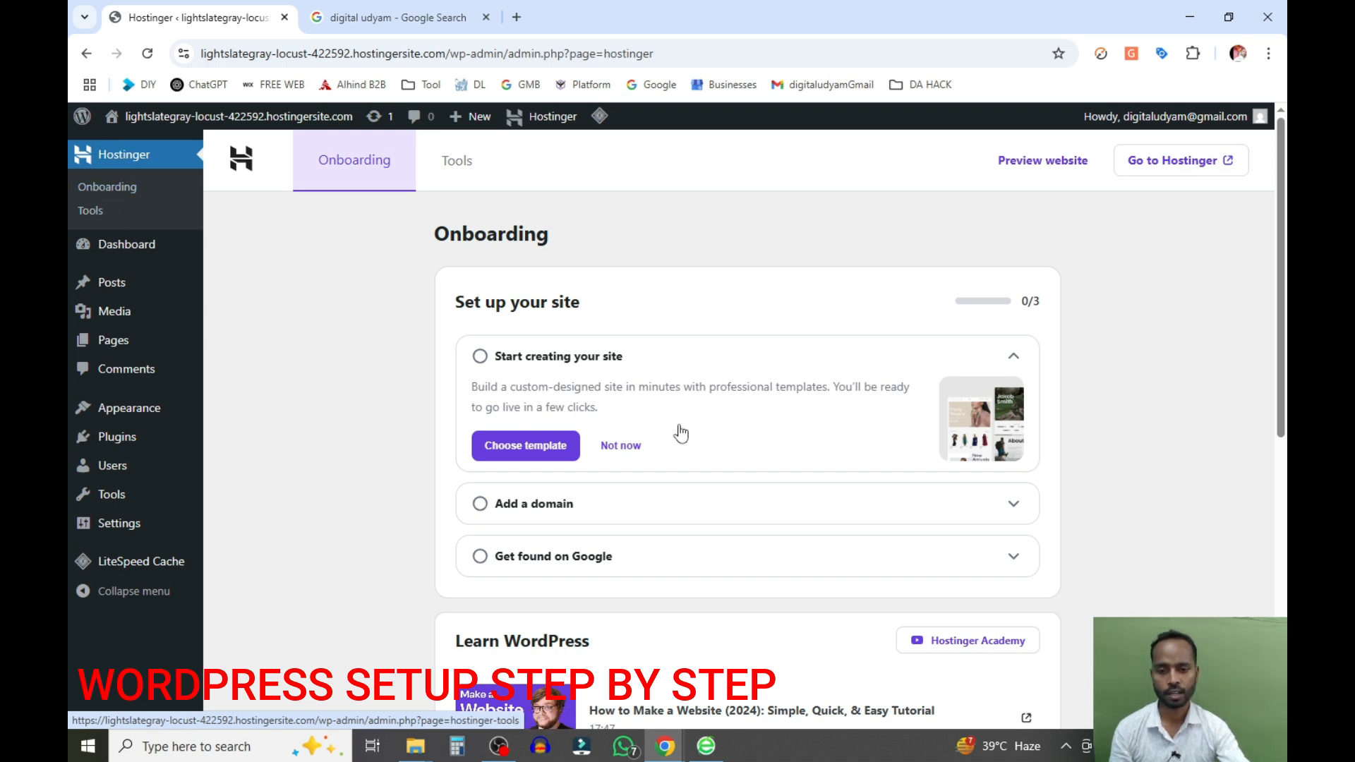
pyautogui.scroll(-1, 688, 448)
pyautogui.scroll(-5, 690, 449)
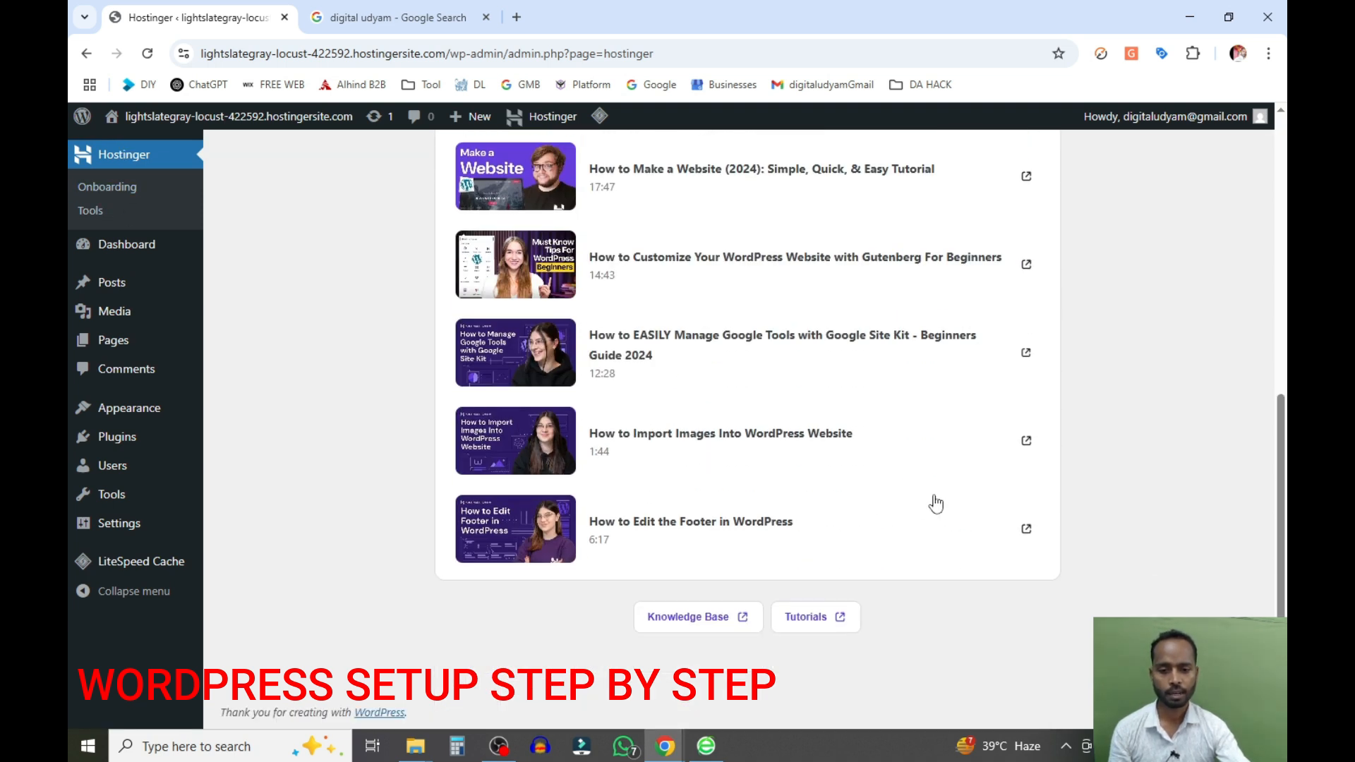
pyautogui.scroll(8, 1182, 512)
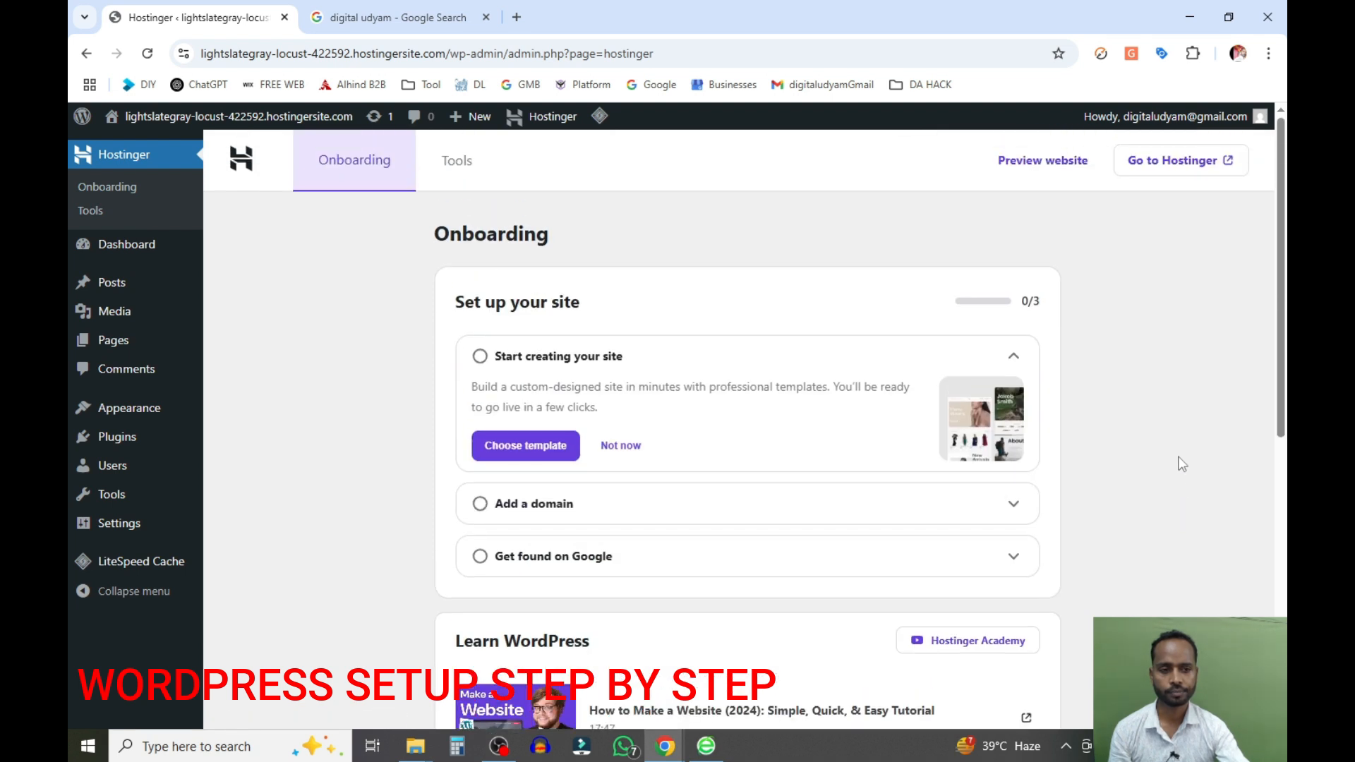